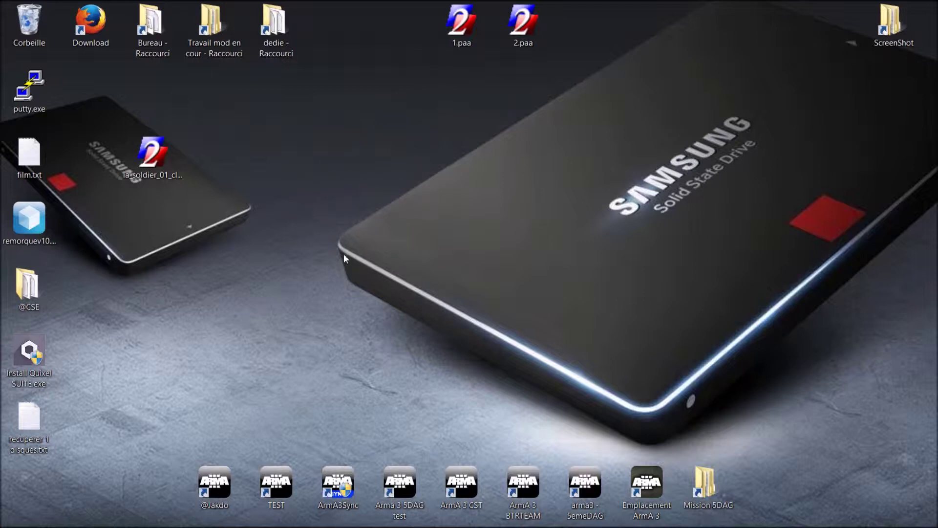
Open the desktop texture 1.paa in Adobe Photoshop CS3, discarding its mipmaps.
{"action": "right_click", "coordinate": [456, 37]}
{"action": "mouse_move", "coordinate": [537, 70]}
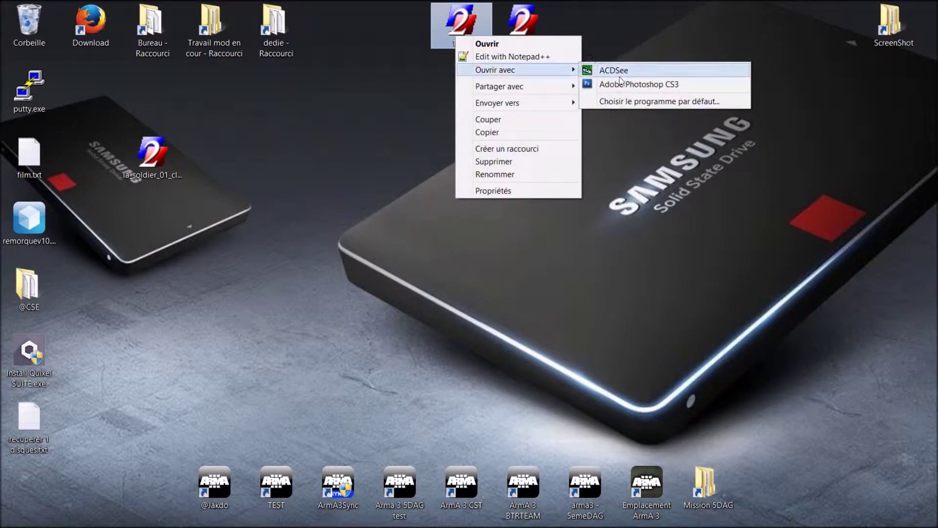
{"action": "left_click", "coordinate": [611, 84]}
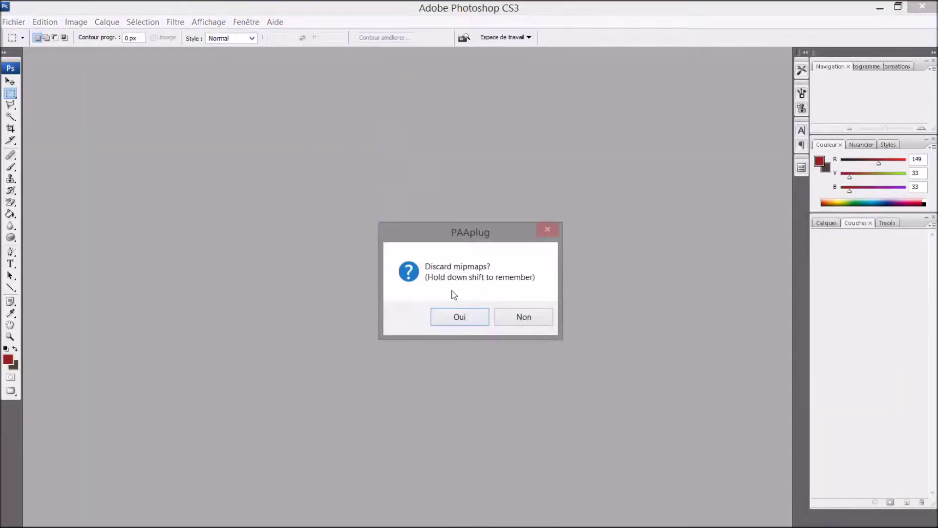
{"action": "left_click", "coordinate": [459, 316]}
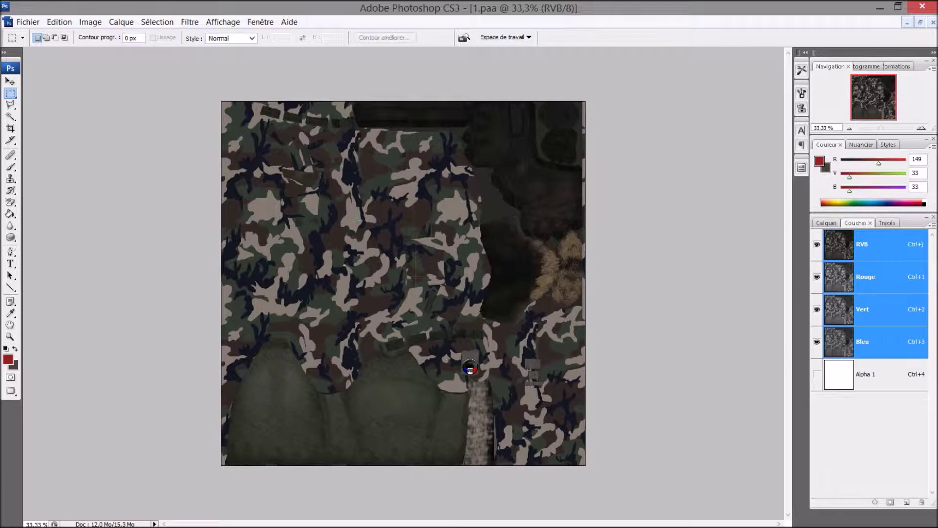
Return to the desktop and open 2.paa in Adobe Photoshop CS3, discarding its mipmaps.
{"action": "left_click", "coordinate": [877, 8]}
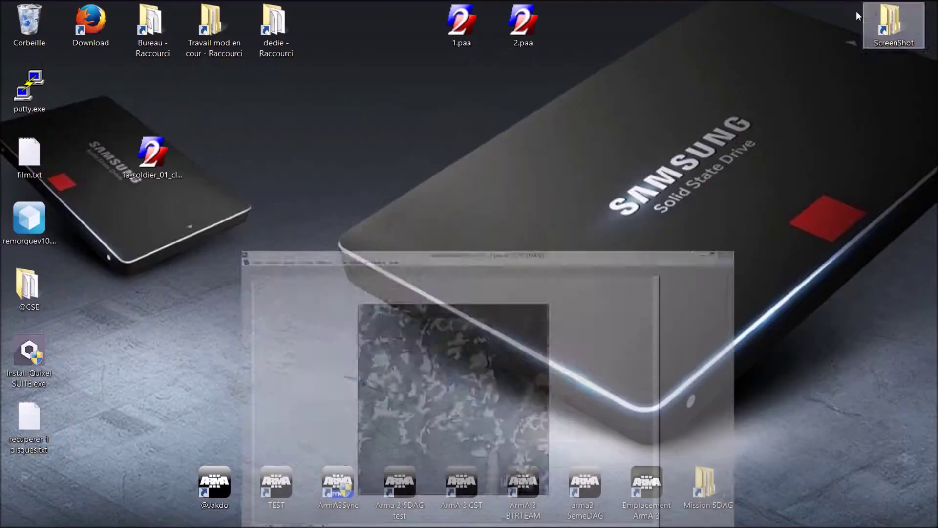
{"action": "right_click", "coordinate": [529, 28]}
{"action": "mouse_move", "coordinate": [555, 60]}
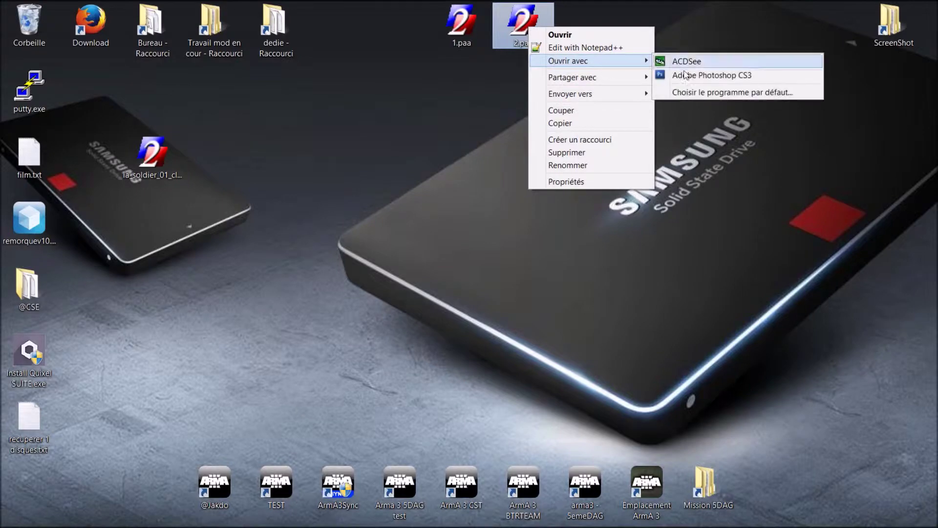
{"action": "left_click", "coordinate": [684, 76]}
{"action": "left_click", "coordinate": [463, 320]}
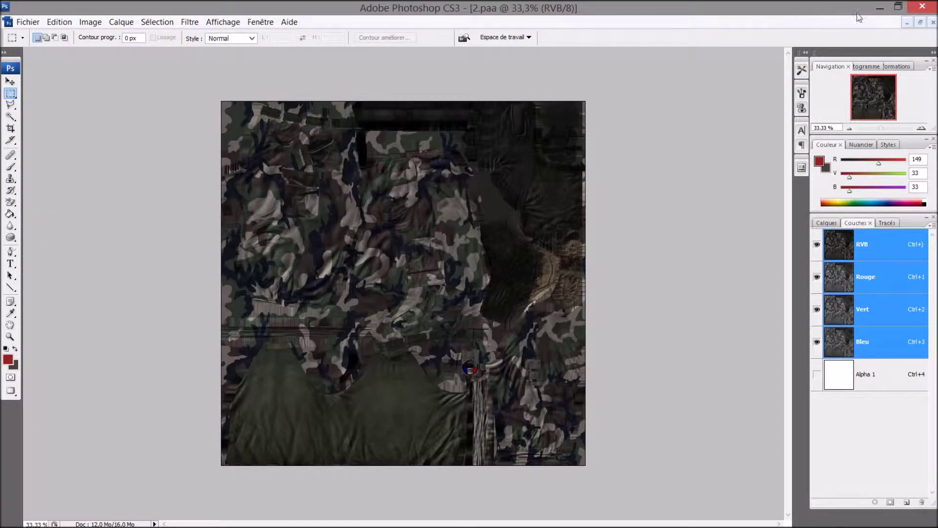
Compare 1.paa and 2.paa in floating windows side by side, and close Photoshop.
{"action": "left_click", "coordinate": [920, 22]}
{"action": "left_click_drag", "start_coordinate": [277, 71], "coordinate": [655, 63]}
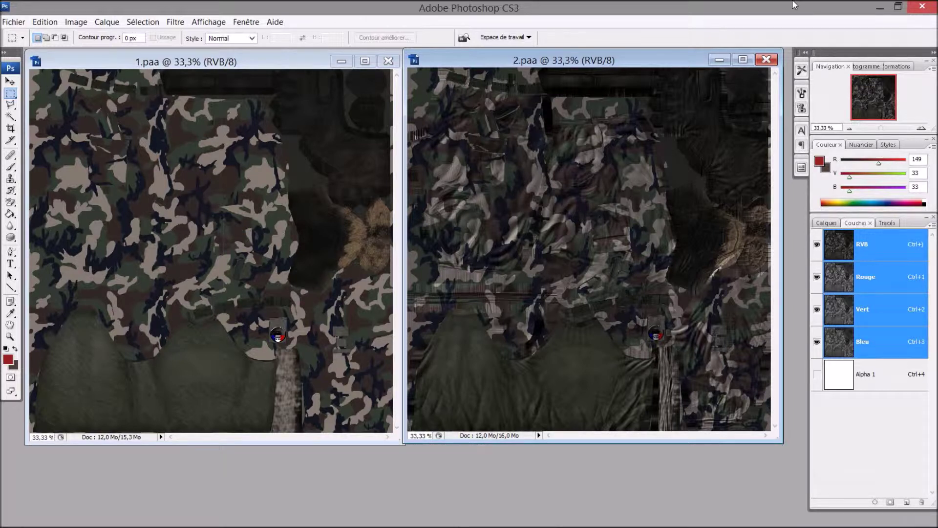
{"action": "left_click", "coordinate": [922, 8]}
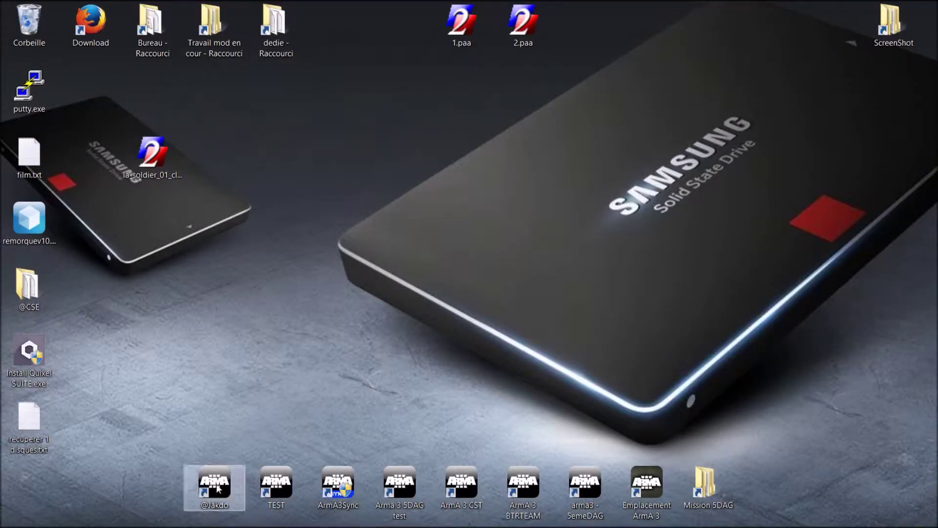
Switch to File Explorer and open the folder ArmA 3\A trier\Texture 5DAG on the Stockage (D:) drive.
{"action": "left_click", "coordinate": [224, 514]}
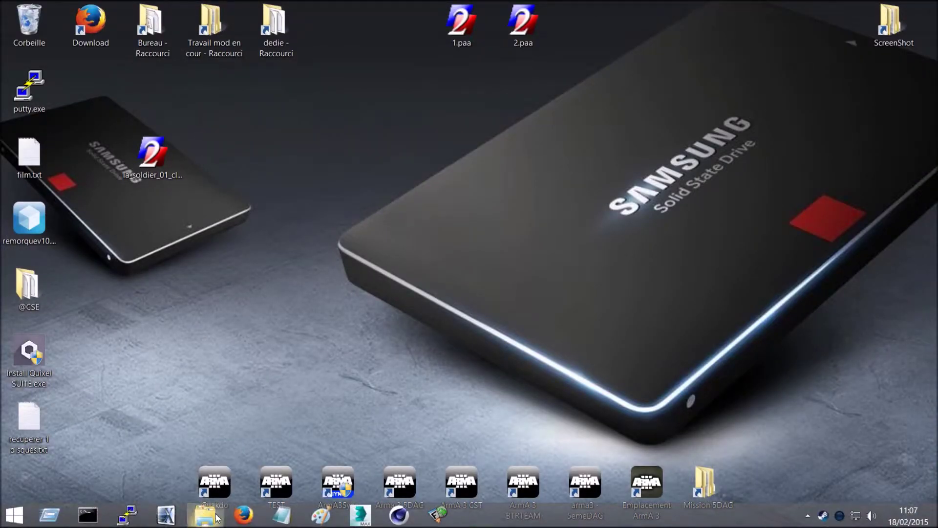
{"action": "double_click", "coordinate": [345, 203]}
{"action": "double_click", "coordinate": [340, 112]}
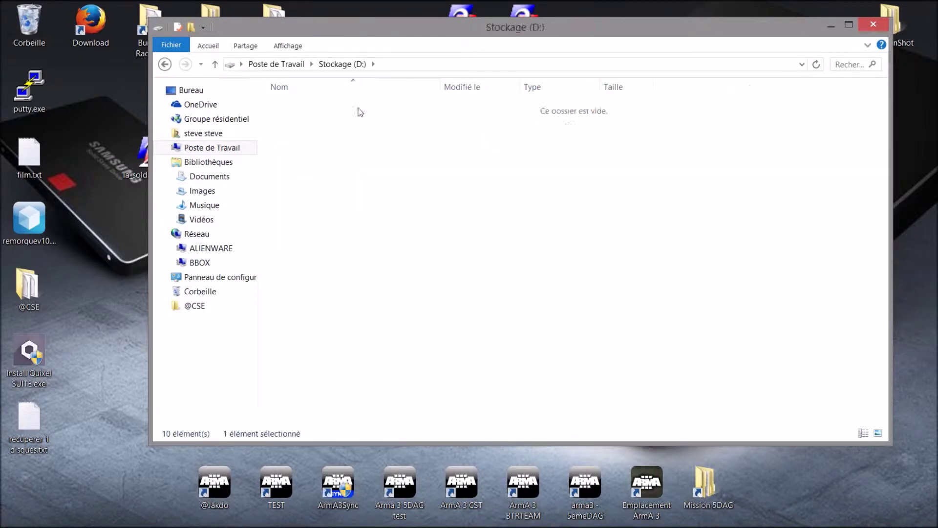
{"action": "double_click", "coordinate": [296, 122]}
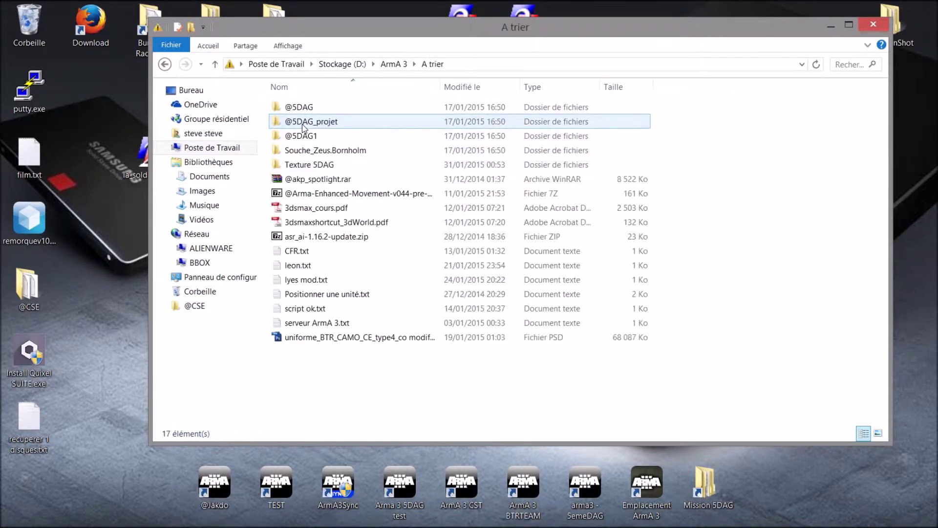
{"action": "double_click", "coordinate": [309, 162]}
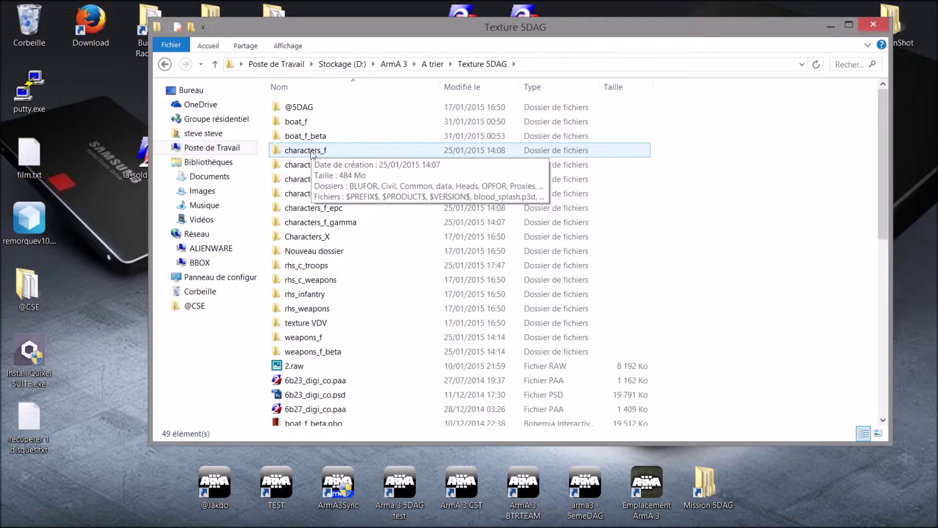
Open the characters_f_beta\indep\data folder and find the ia_soldier_01_clothing texture files.
{"action": "left_click", "coordinate": [304, 151]}
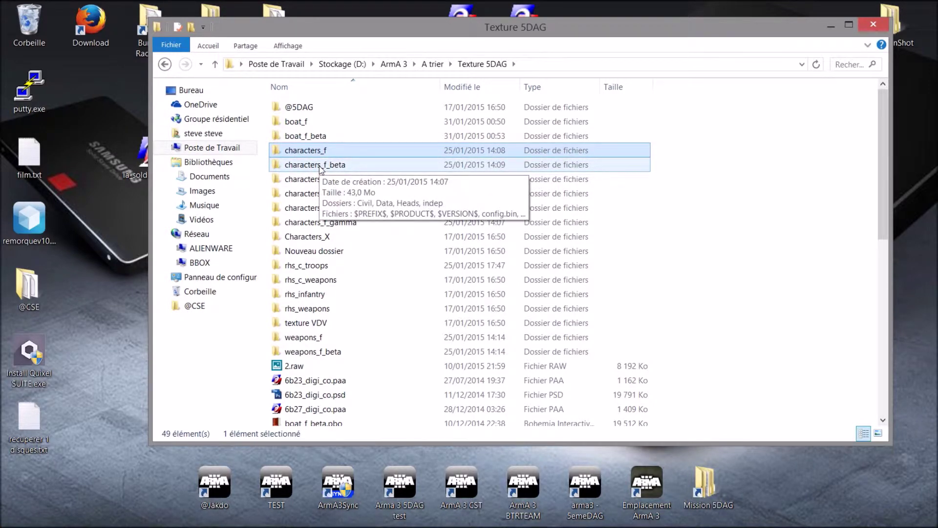
{"action": "double_click", "coordinate": [321, 166]}
{"action": "double_click", "coordinate": [305, 150]}
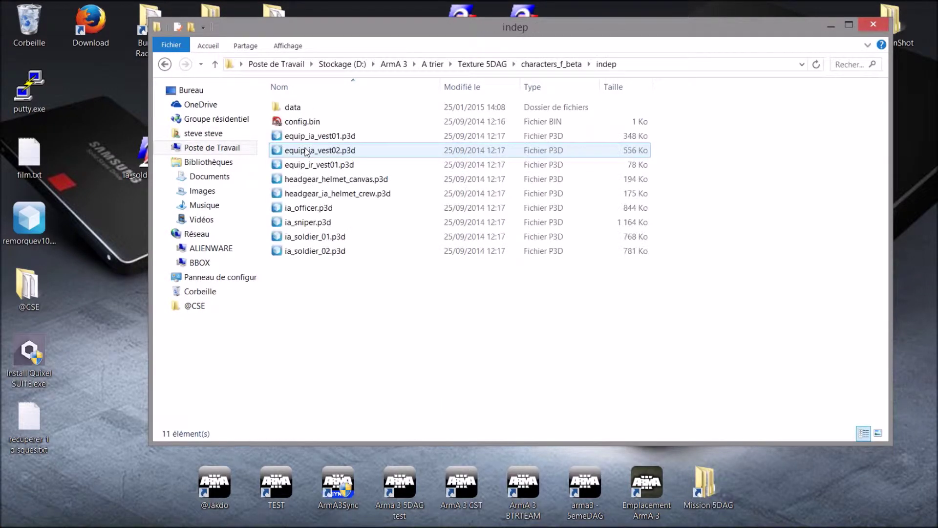
{"action": "double_click", "coordinate": [303, 109]}
{"action": "scroll", "coordinate": [338, 371], "scroll_direction": "down", "scroll_amount": 2}
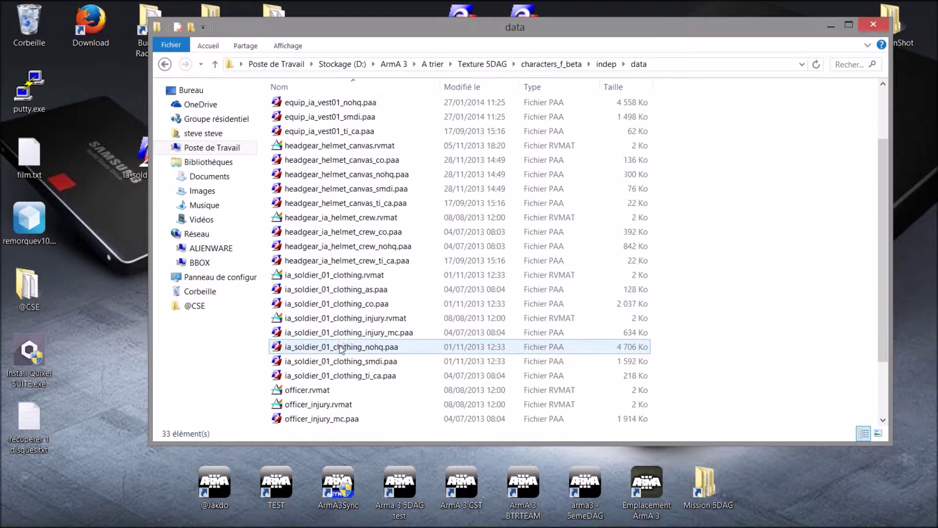
View ia_soldier_01_clothing_co.paa in Adobe Photoshop CS3 with its mipmaps discarded, and close Photoshop.
{"action": "left_click", "coordinate": [309, 291]}
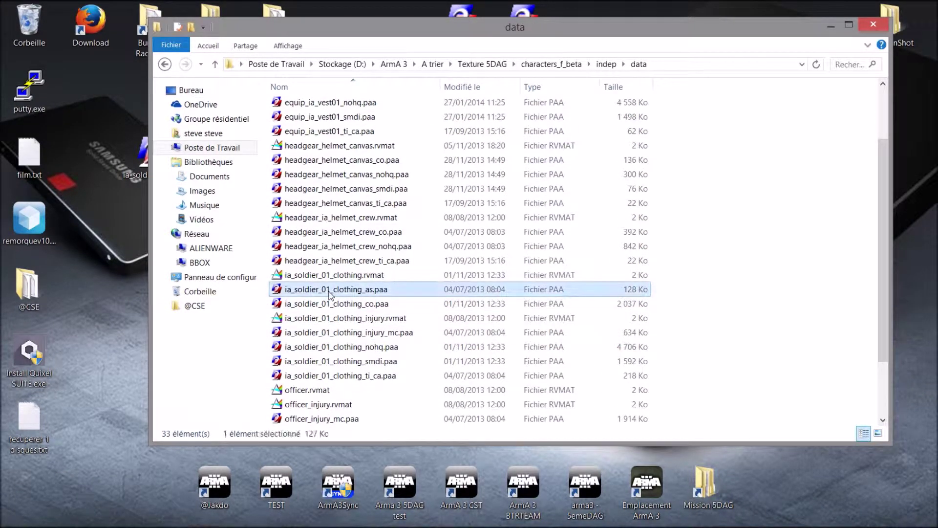
{"action": "left_click", "coordinate": [368, 305]}
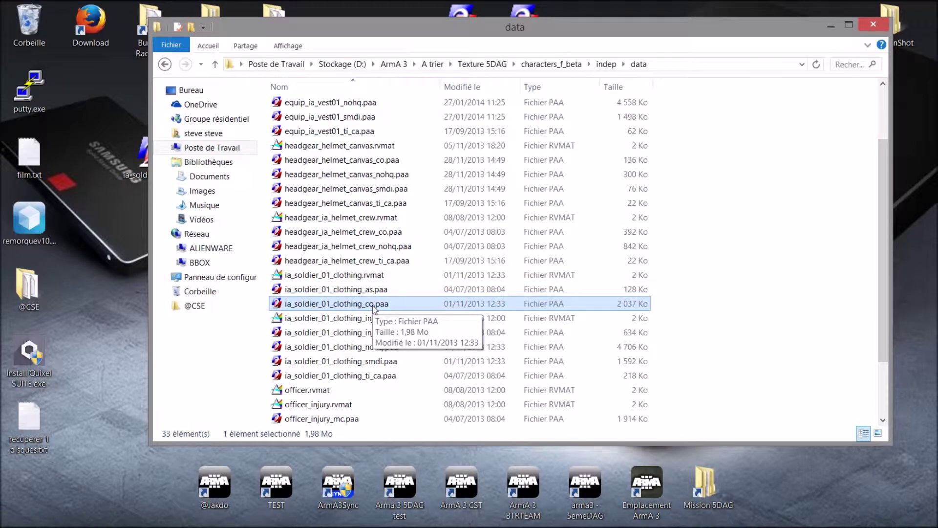
{"action": "right_click", "coordinate": [363, 305]}
{"action": "mouse_move", "coordinate": [415, 339]}
{"action": "left_click", "coordinate": [530, 348]}
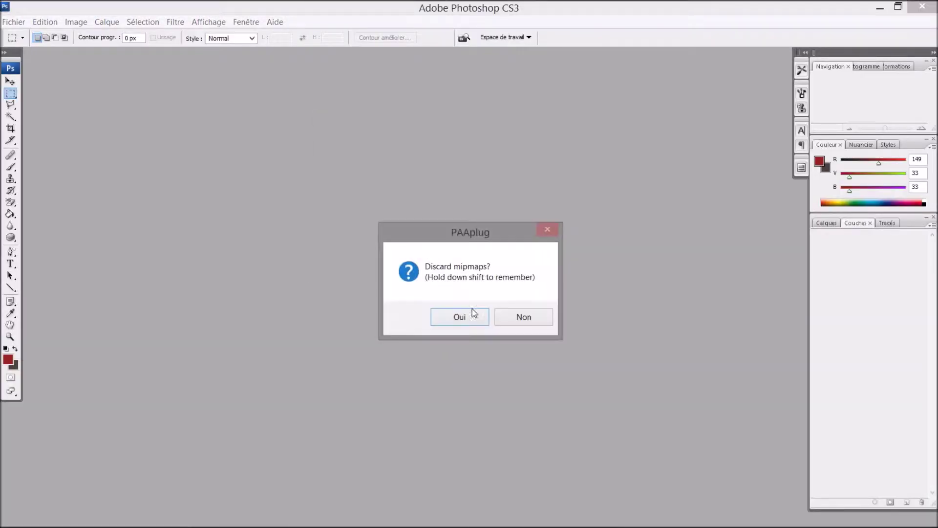
{"action": "left_click", "coordinate": [481, 317]}
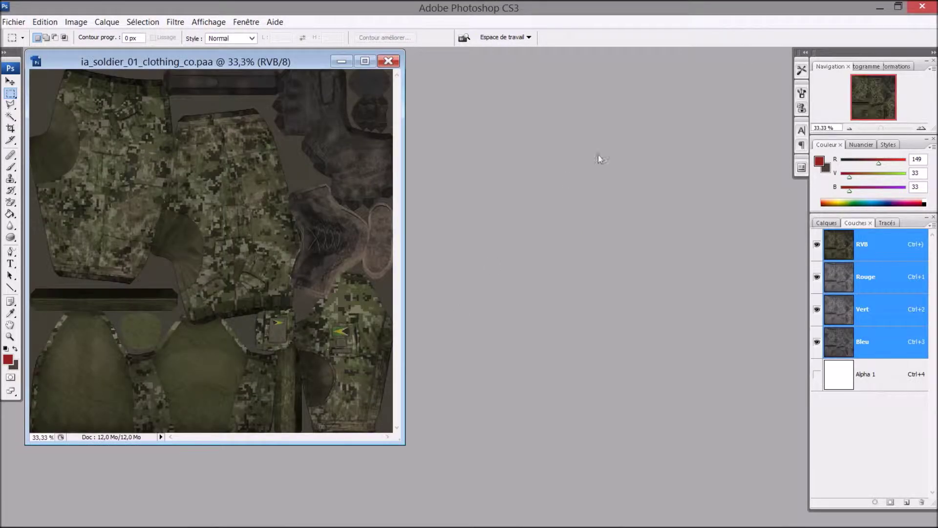
{"action": "left_click", "coordinate": [921, 6]}
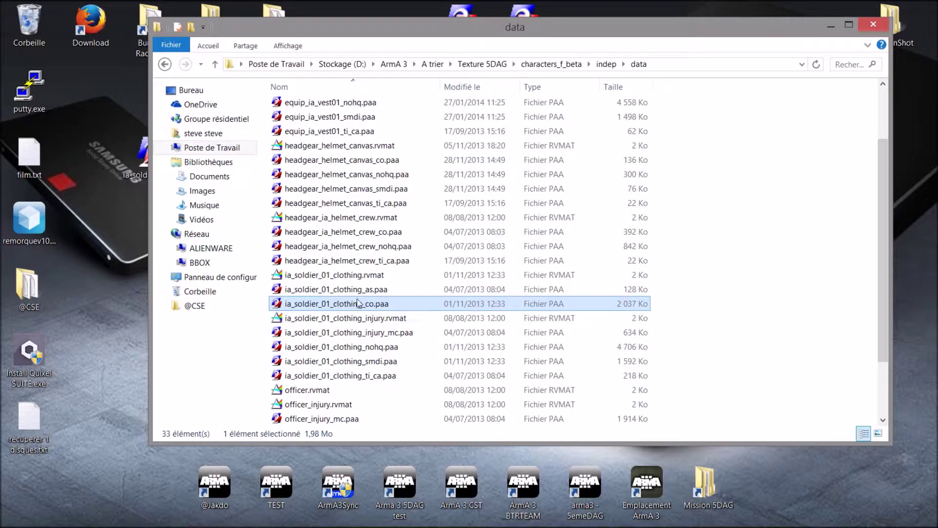
Copy ia_soldier_01_clothing_nohq.paa to the desktop, replacing the existing file, and close the folder window.
{"action": "left_click", "coordinate": [379, 348]}
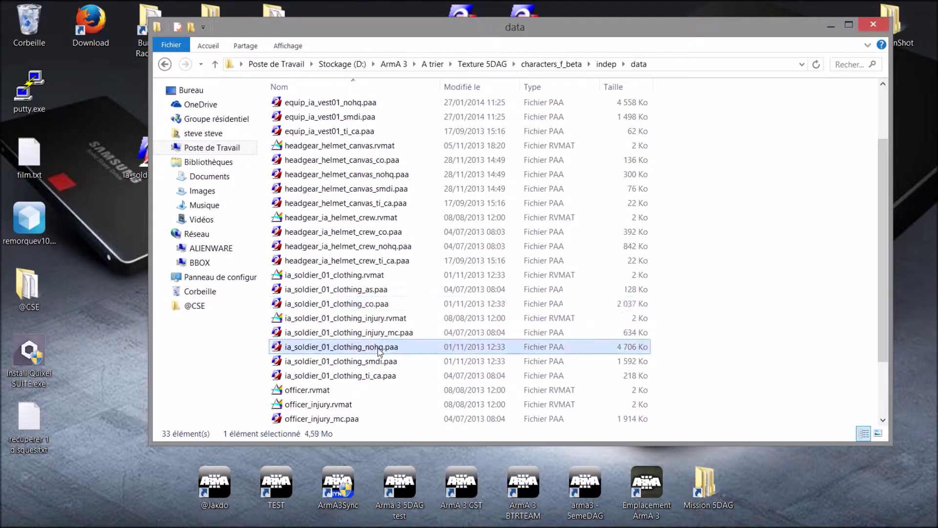
{"action": "left_click_drag", "start_coordinate": [379, 348], "coordinate": [109, 268]}
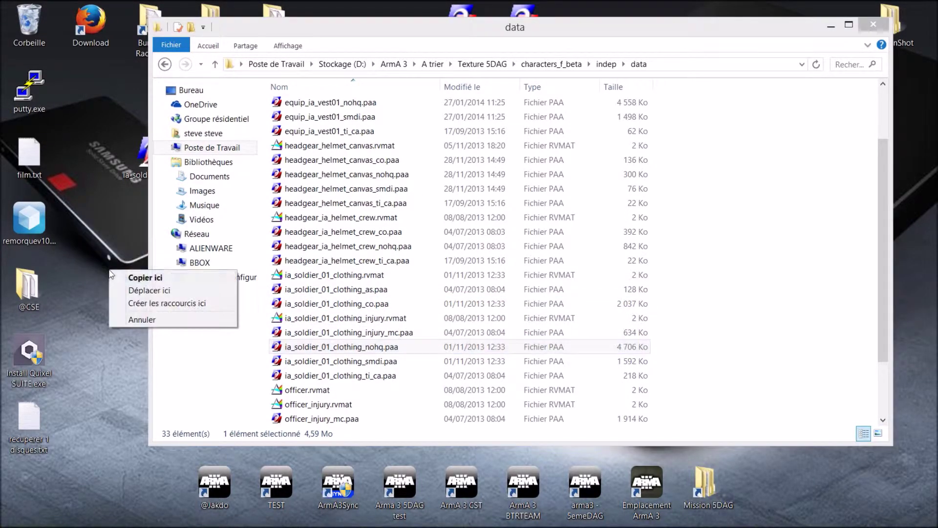
{"action": "left_click", "coordinate": [126, 278]}
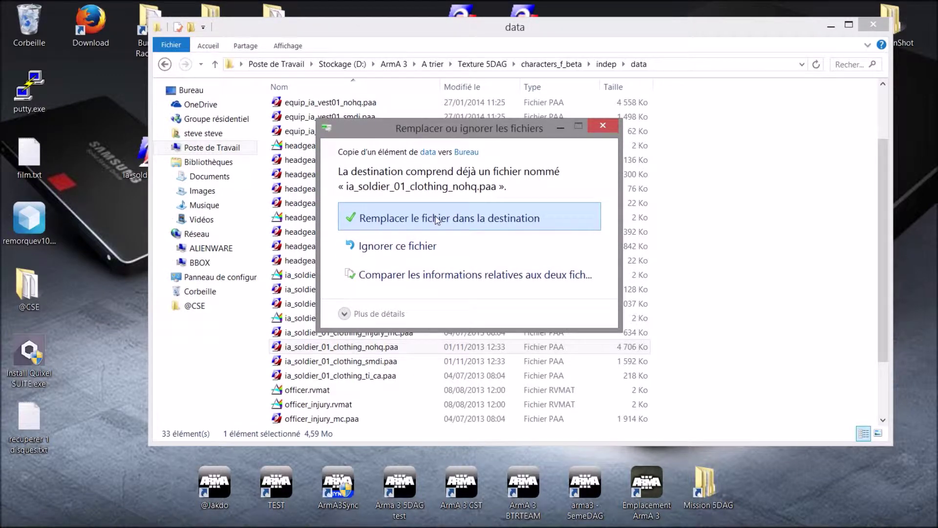
{"action": "left_click", "coordinate": [513, 218]}
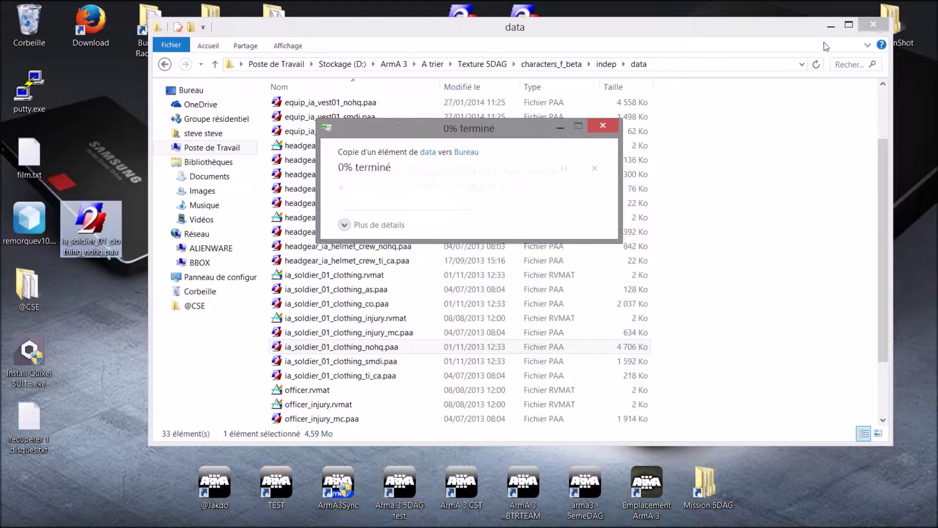
{"action": "left_click", "coordinate": [873, 27]}
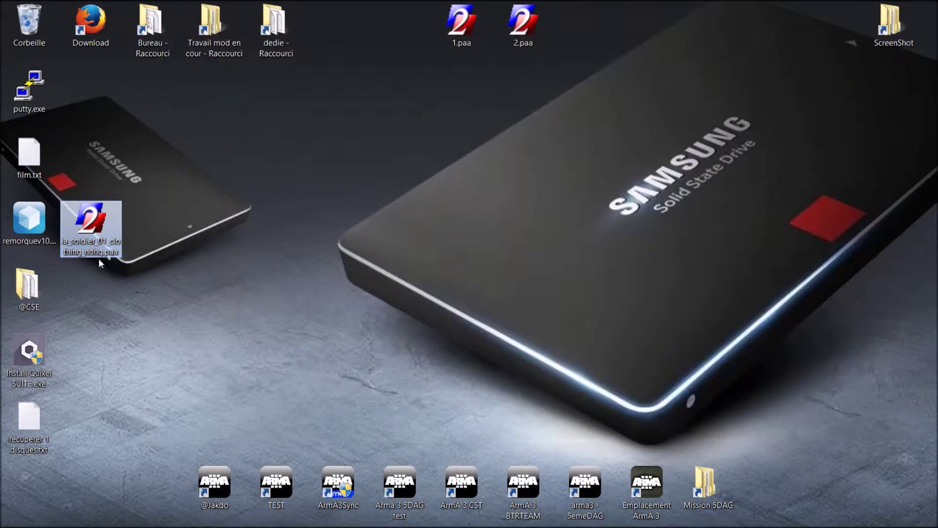
Reopen 1.paa from the desktop in Adobe Photoshop CS3, discarding its mipmaps.
{"action": "right_click", "coordinate": [452, 32]}
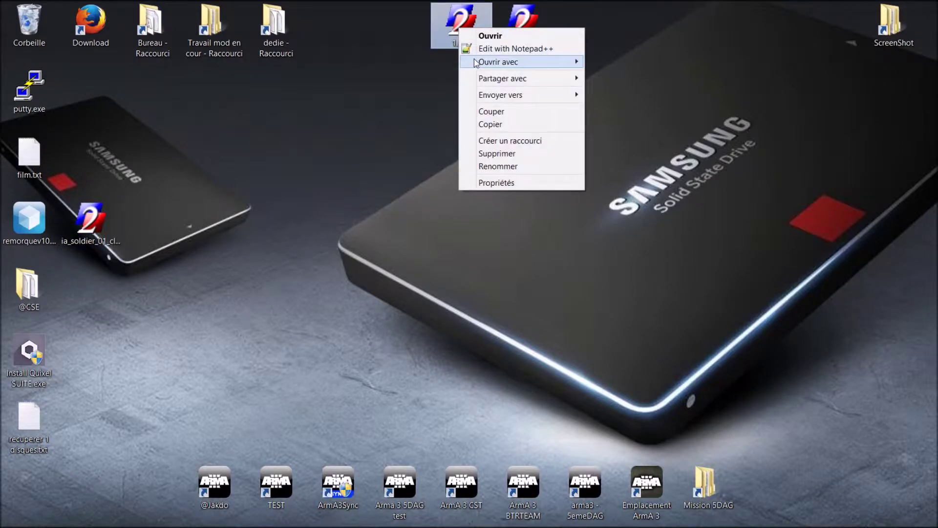
{"action": "mouse_move", "coordinate": [477, 61]}
{"action": "left_click", "coordinate": [638, 77]}
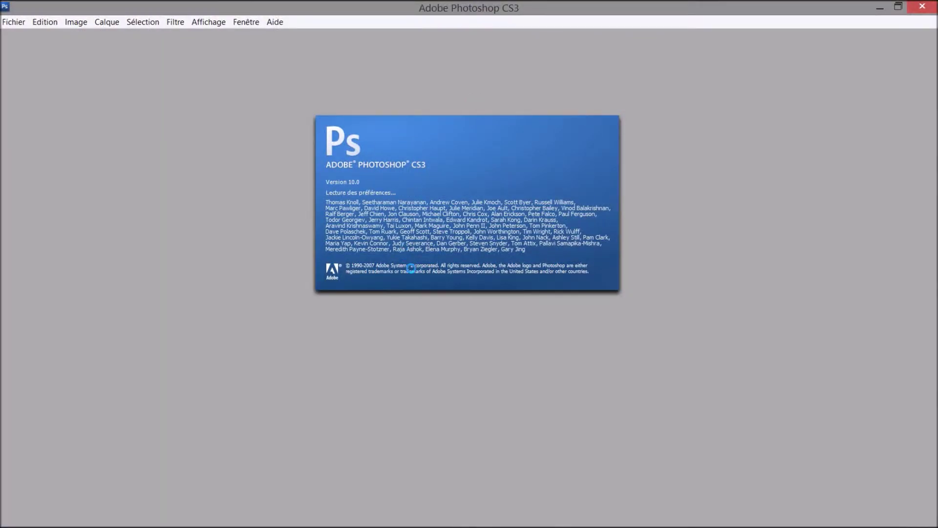
{"action": "left_click", "coordinate": [479, 319]}
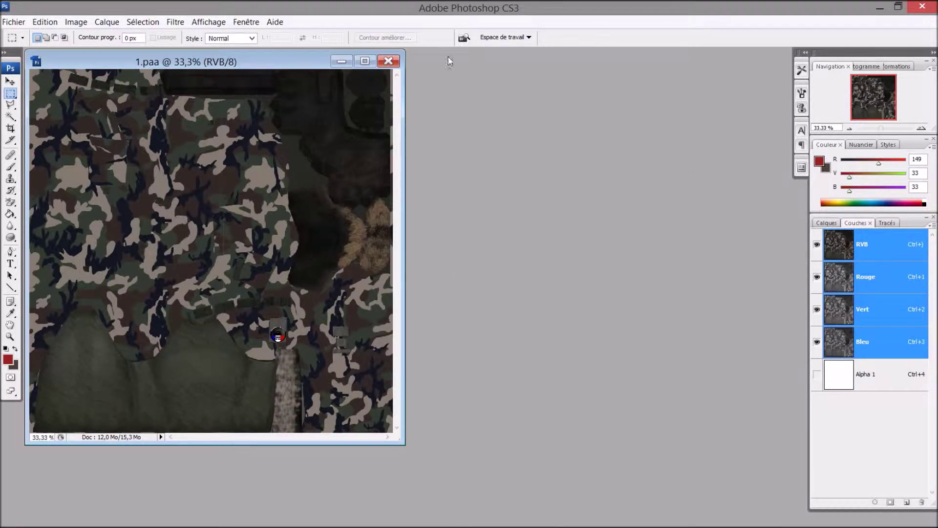
Import ia_soldier_01_clothing_nohq.paa from the desktop into the 1.paa document, applying swizzling.
{"action": "left_click", "coordinate": [13, 22]}
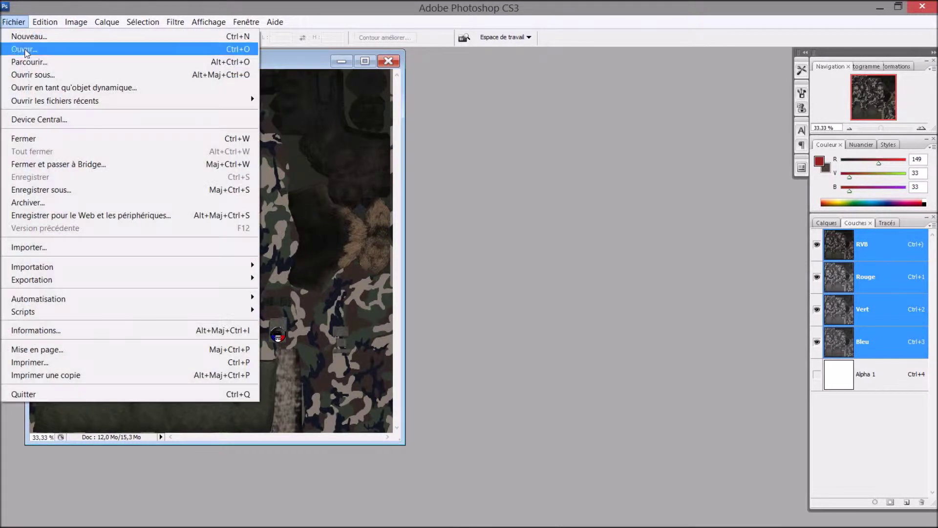
{"action": "left_click", "coordinate": [44, 247]}
{"action": "left_click", "coordinate": [386, 269]}
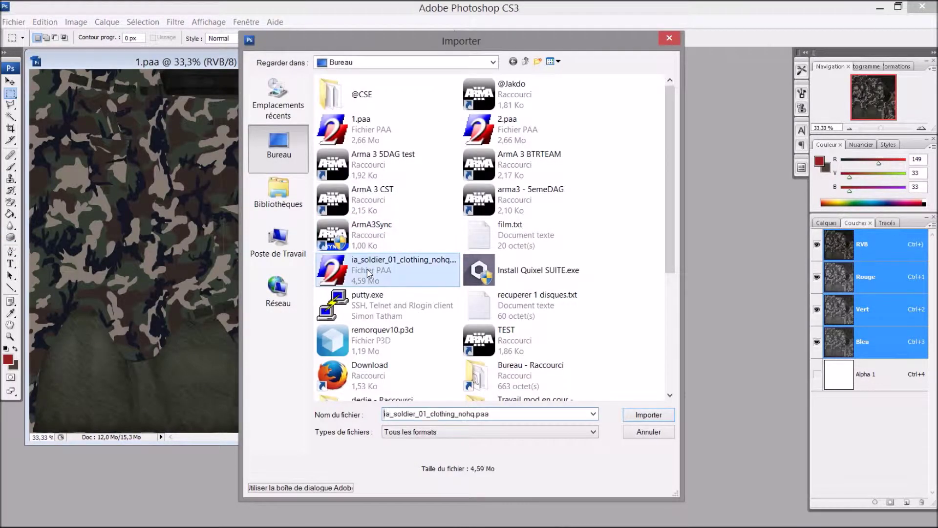
{"action": "left_click", "coordinate": [641, 416]}
{"action": "key", "text": "Return"}
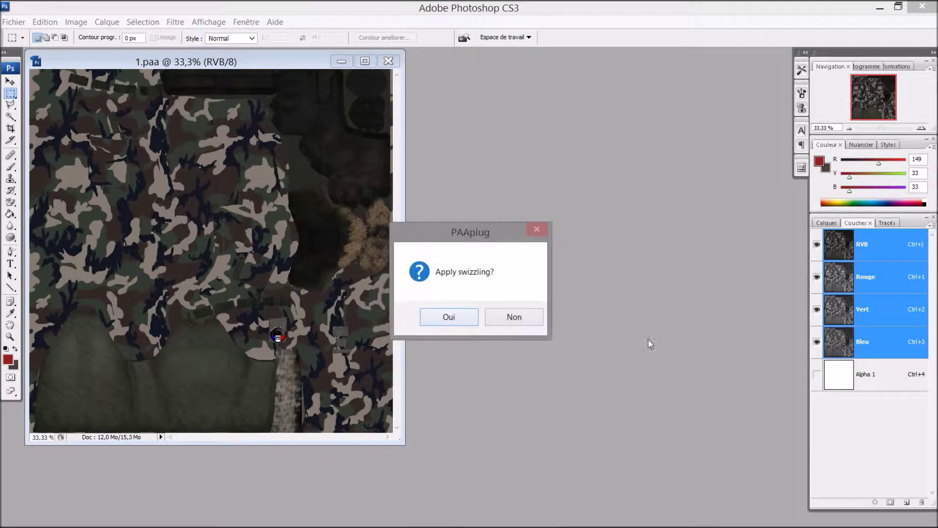
{"action": "left_click", "coordinate": [469, 319]}
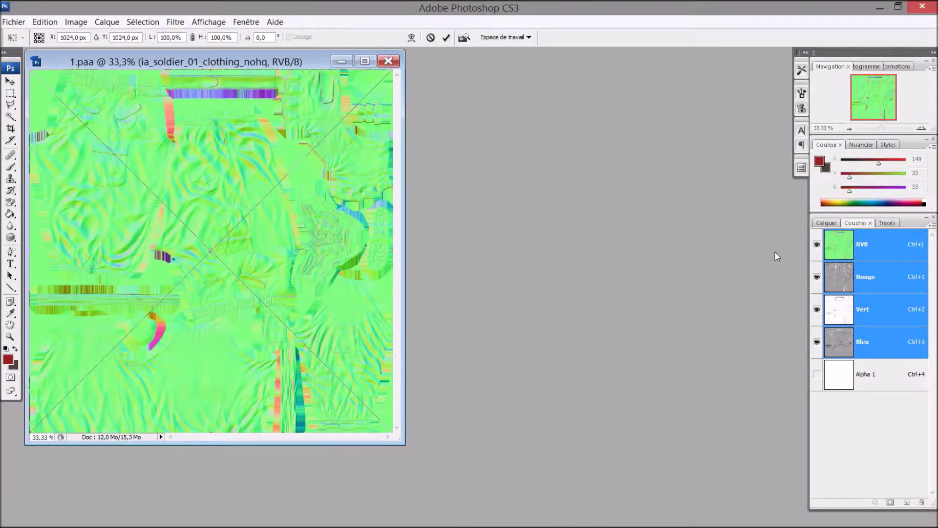
Commit the placed ia_soldier_01_clothing_nohq layer and maximize the 1.paa document with the Arrière-plan layer hidden.
{"action": "left_click", "coordinate": [836, 223]}
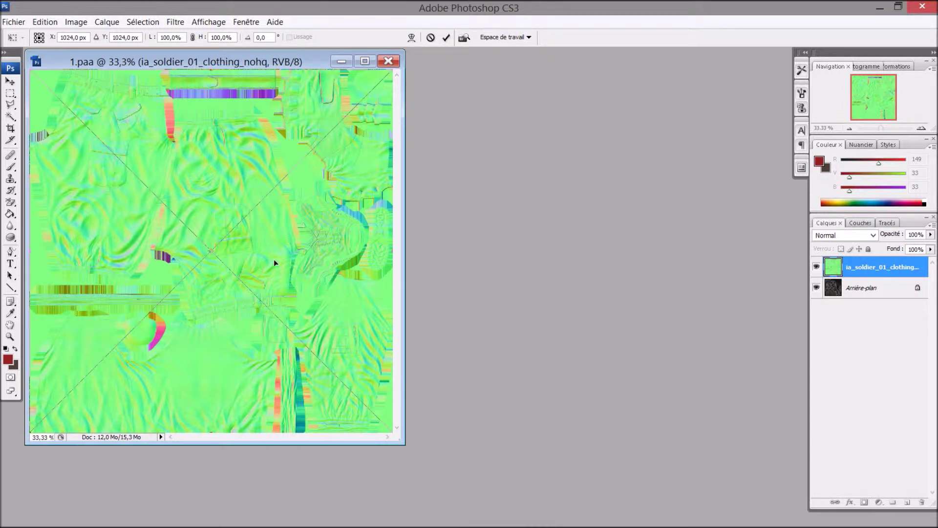
{"action": "key", "text": "Return"}
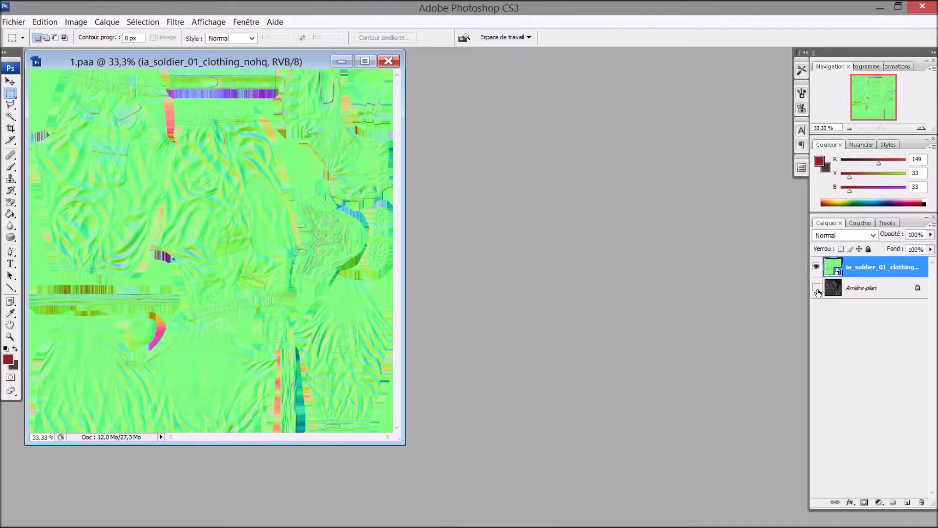
{"action": "left_click_drag", "start_coordinate": [208, 65], "coordinate": [406, 104]}
{"action": "left_click", "coordinate": [562, 100]}
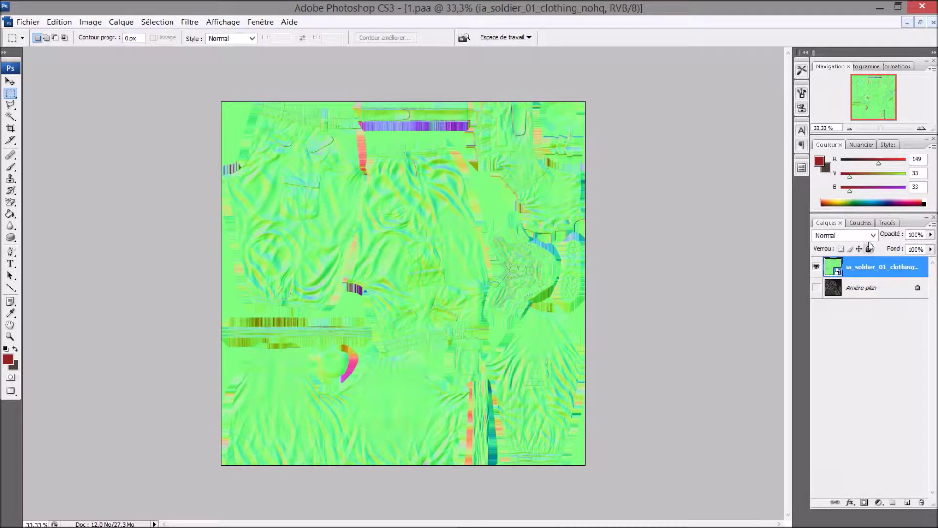
Compare the Vert, Rouge and Bleu channels of the ia_soldier_01_clothing_nohq layer and load the Bleu channel as a selection.
{"action": "left_click", "coordinate": [861, 223]}
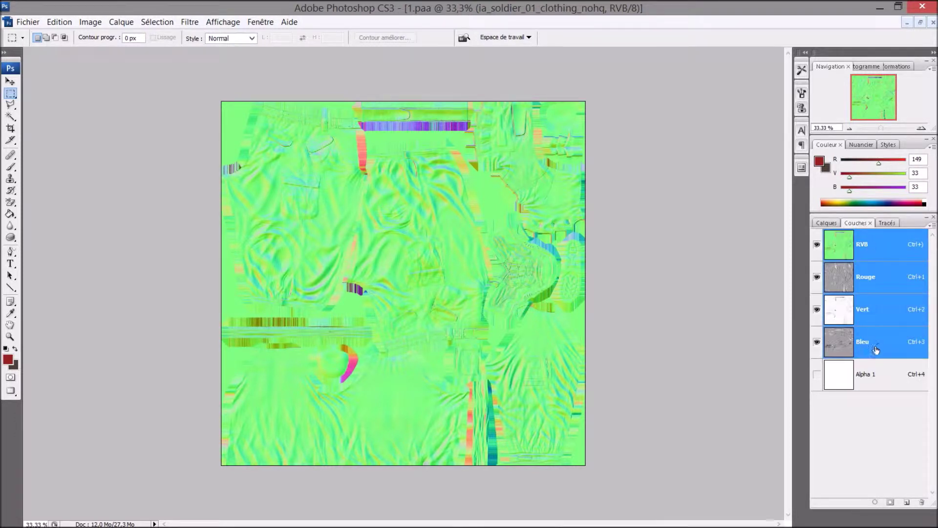
{"action": "left_click", "coordinate": [877, 315]}
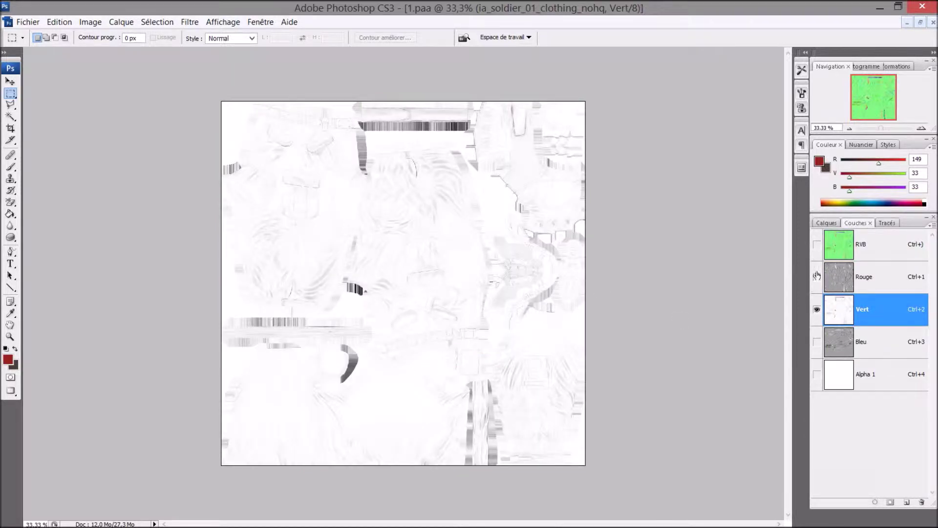
{"action": "left_click", "coordinate": [886, 279]}
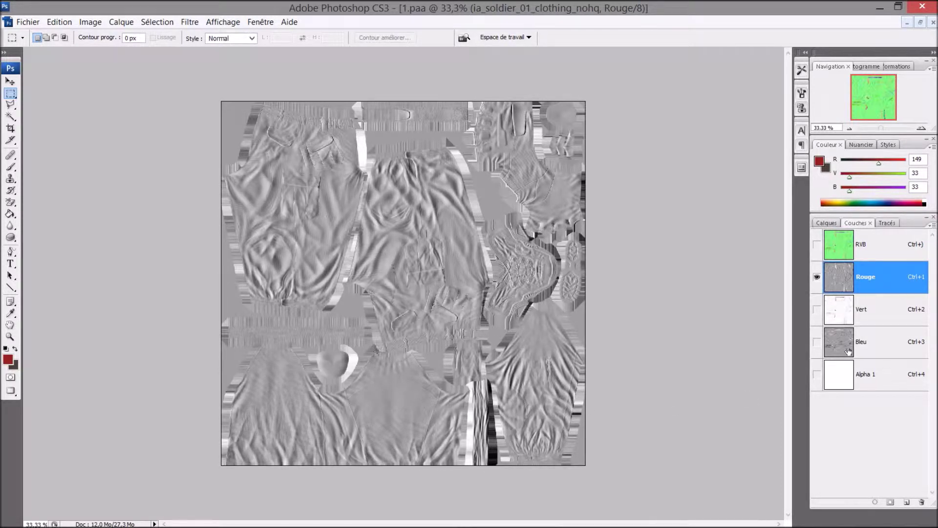
{"action": "left_click", "coordinate": [876, 345]}
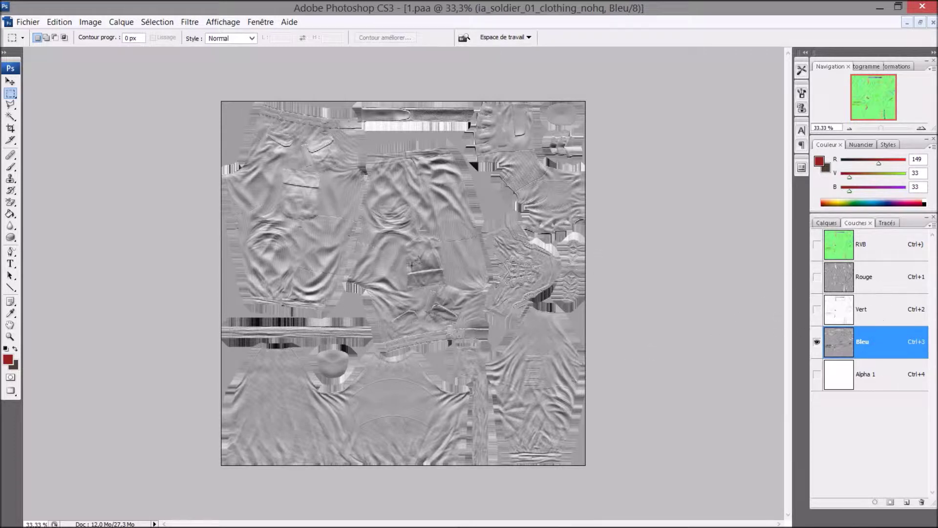
{"action": "left_click", "coordinate": [878, 286]}
{"action": "left_click", "coordinate": [877, 356]}
{"action": "left_click", "coordinate": [874, 503]}
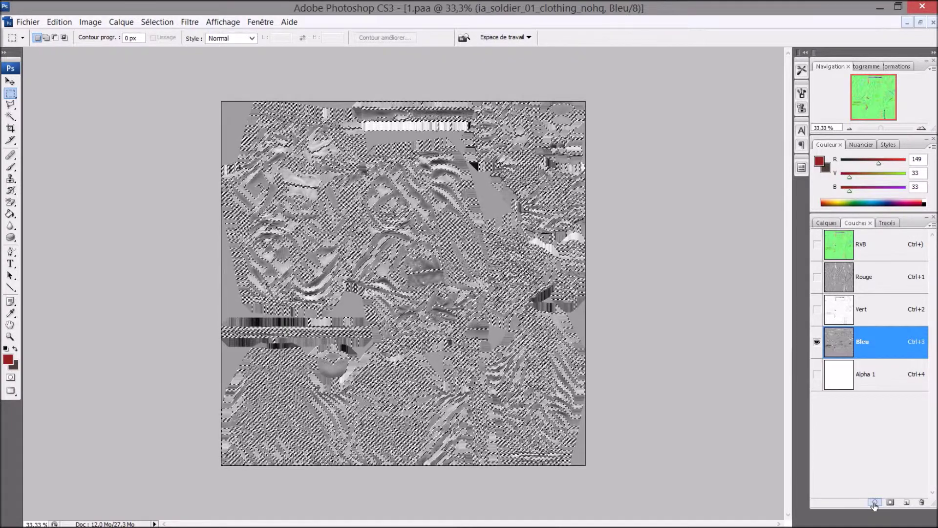
Hide the nohq layer, copy the selected area of Arrière-plan to a new layer, and preview it over Arrière-plan.
{"action": "left_click", "coordinate": [827, 223]}
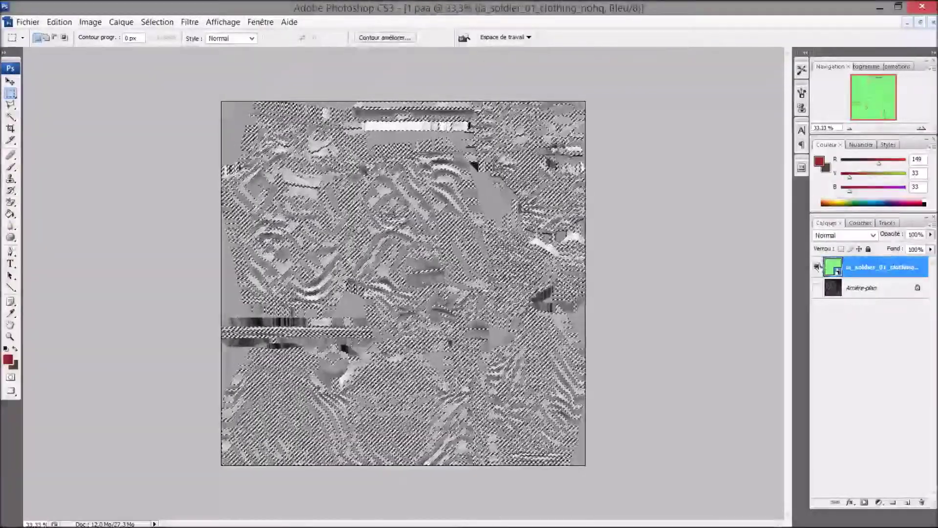
{"action": "left_click", "coordinate": [816, 266]}
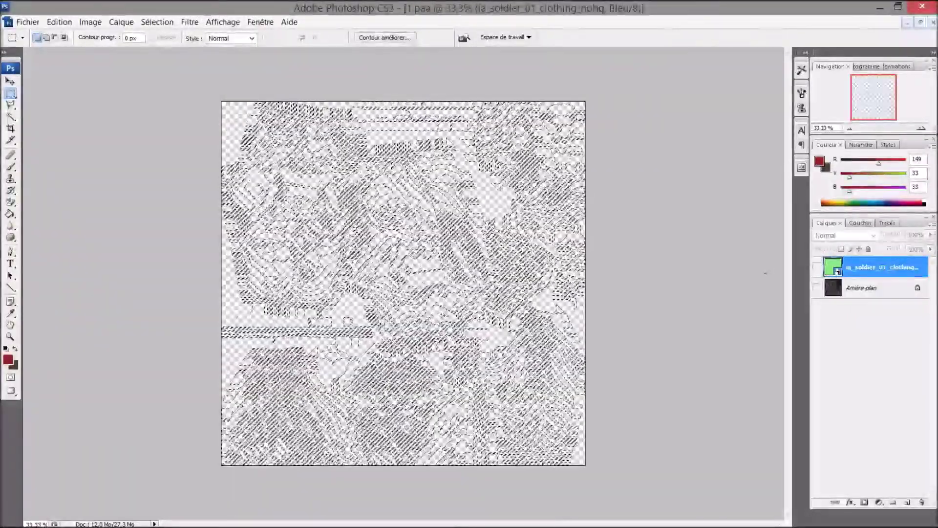
{"action": "left_click", "coordinate": [877, 292]}
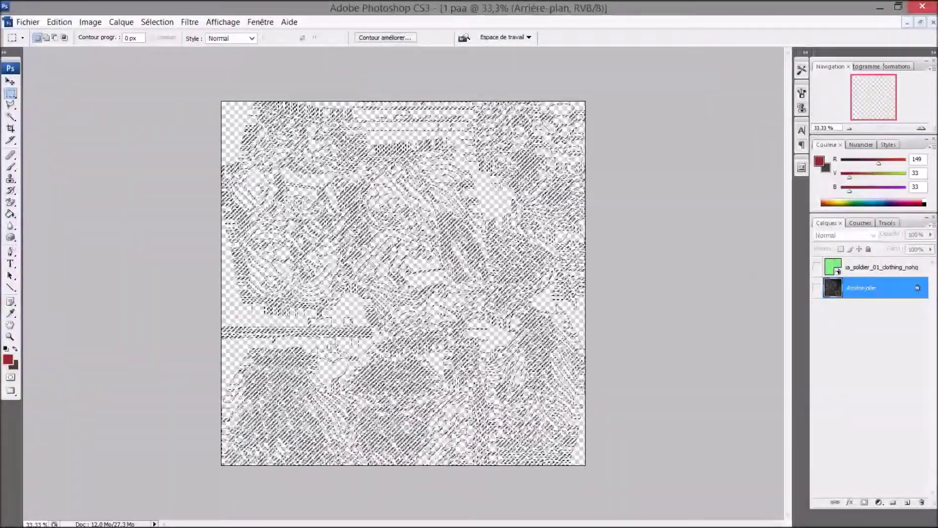
{"action": "right_click", "coordinate": [410, 240]}
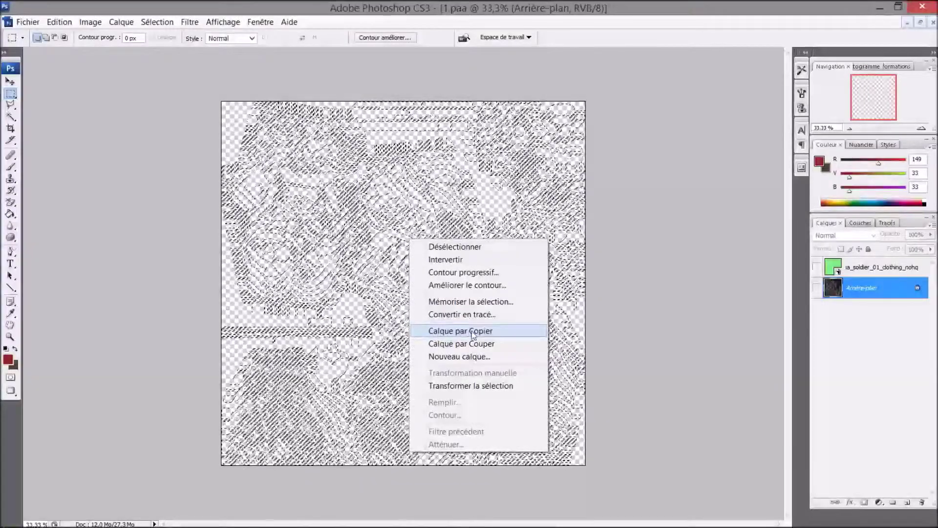
{"action": "left_click", "coordinate": [432, 331]}
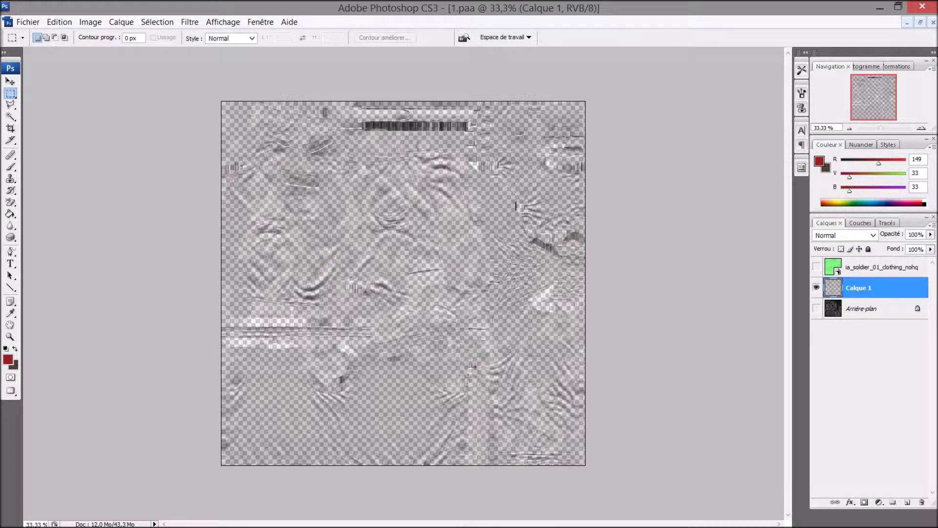
{"action": "left_click", "coordinate": [817, 309]}
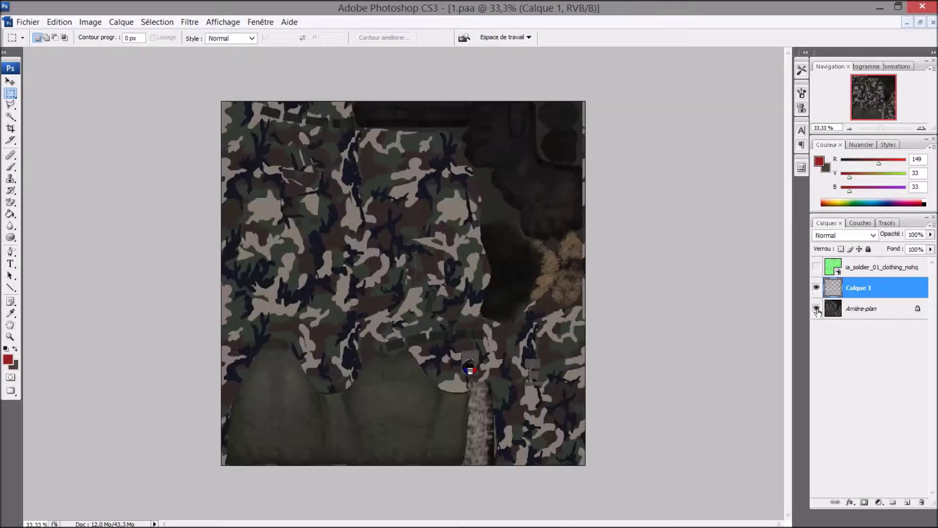
{"action": "left_click", "coordinate": [817, 308]}
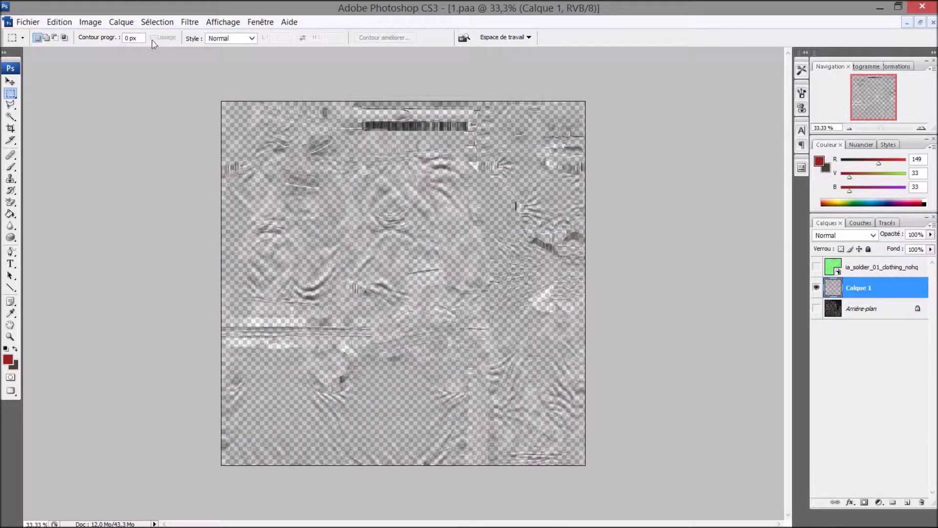
Apply Luminosité/Contraste to Calque 1 with brightness -100, contrast -100 and Utiliser la luminosité existante enabled.
{"action": "left_click", "coordinate": [84, 22]}
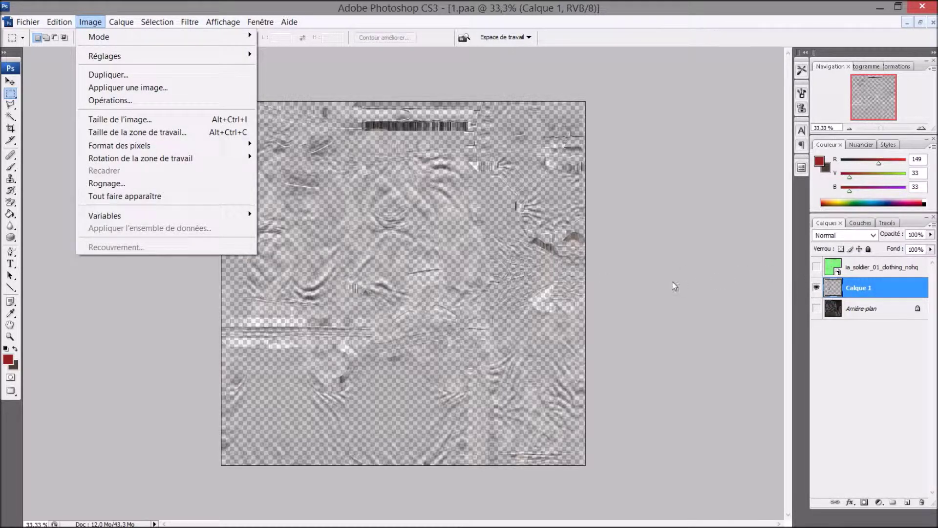
{"action": "mouse_move", "coordinate": [156, 62]}
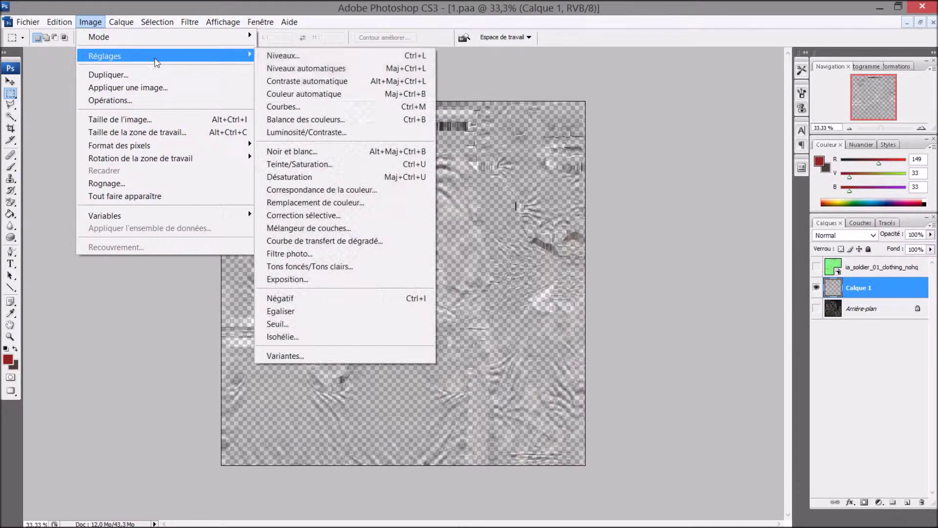
{"action": "left_click", "coordinate": [322, 133]}
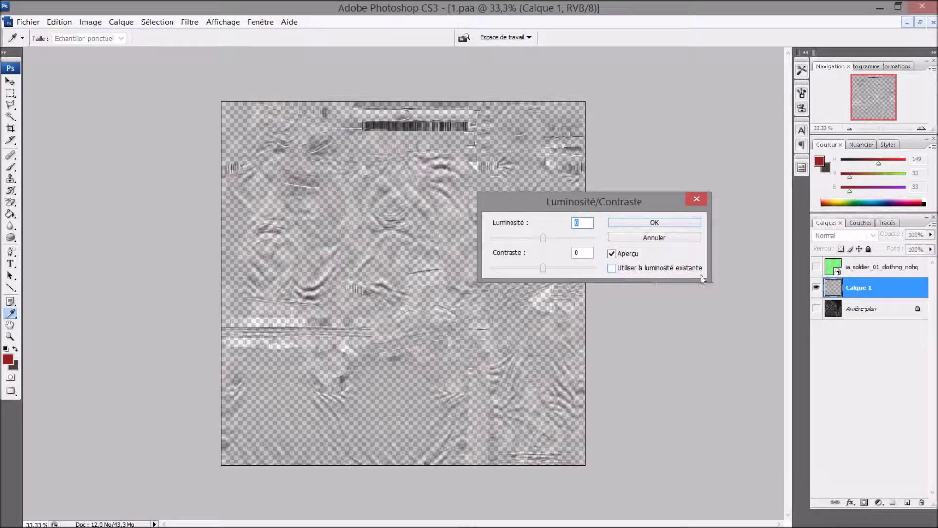
{"action": "left_click", "coordinate": [613, 269]}
{"action": "left_click_drag", "start_coordinate": [542, 238], "coordinate": [491, 237]}
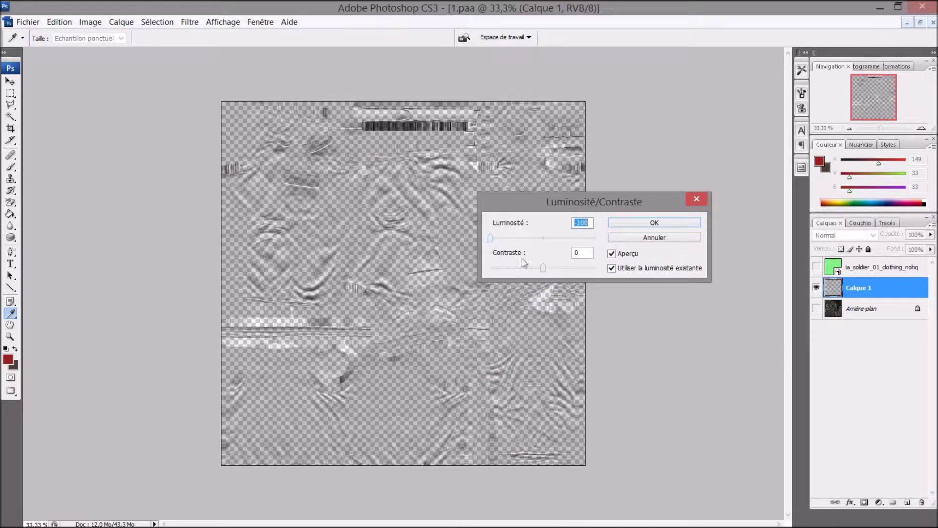
{"action": "left_click_drag", "start_coordinate": [543, 268], "coordinate": [485, 269]}
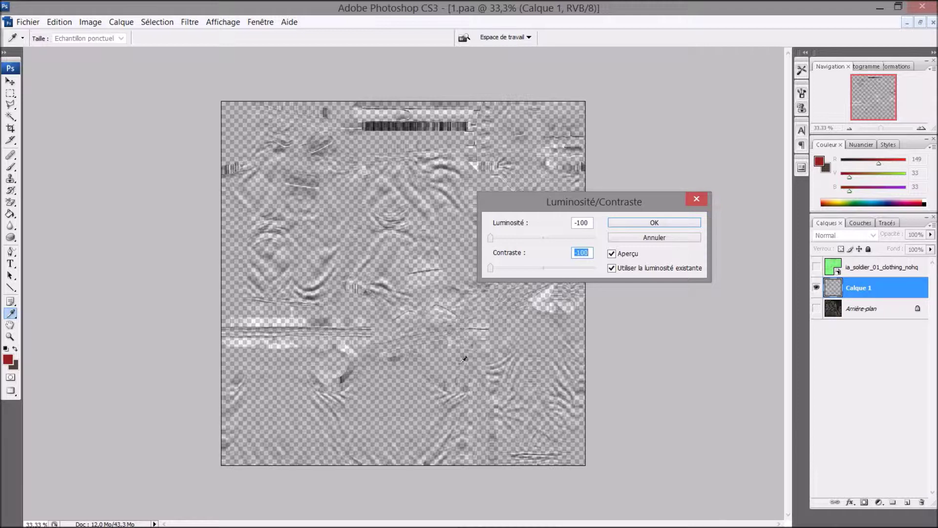
{"action": "left_click", "coordinate": [655, 222]}
{"action": "key", "text": "m"}
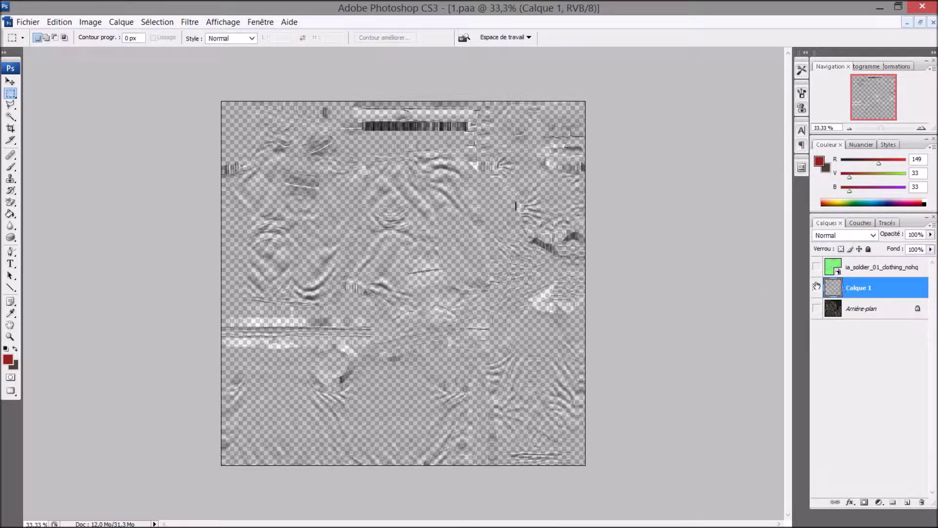
Show only the ia_soldier_01_clothing_nohq layer and load its Bleu channel as a selection.
{"action": "left_click", "coordinate": [817, 267]}
{"action": "left_click", "coordinate": [817, 288]}
{"action": "left_click", "coordinate": [859, 272]}
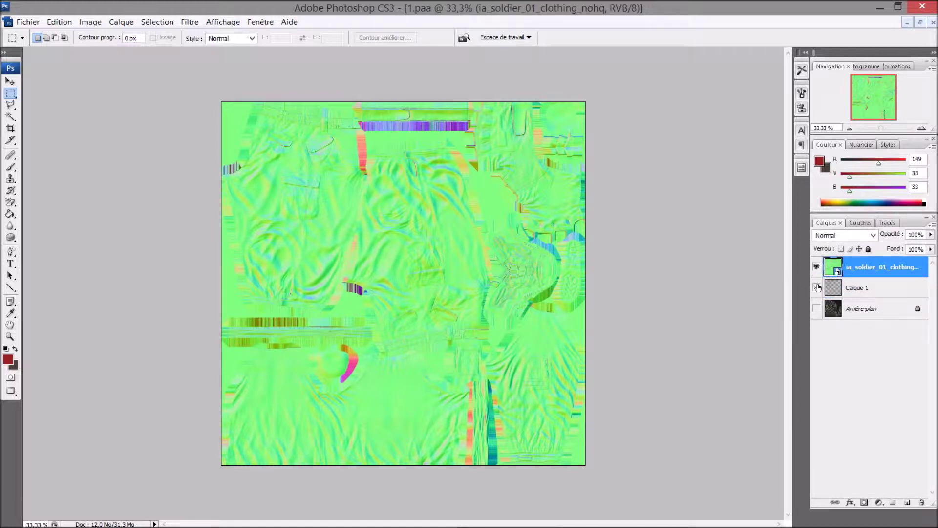
{"action": "left_click", "coordinate": [866, 225]}
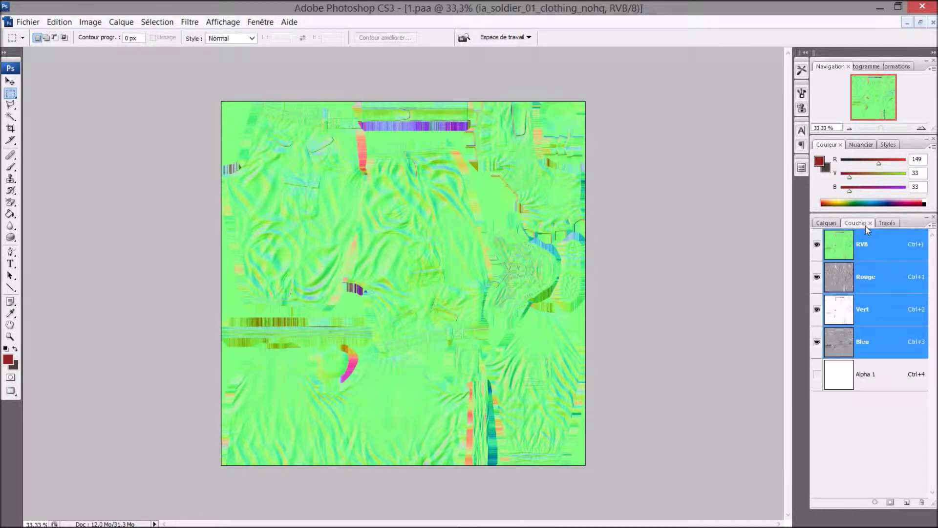
{"action": "left_click", "coordinate": [874, 341]}
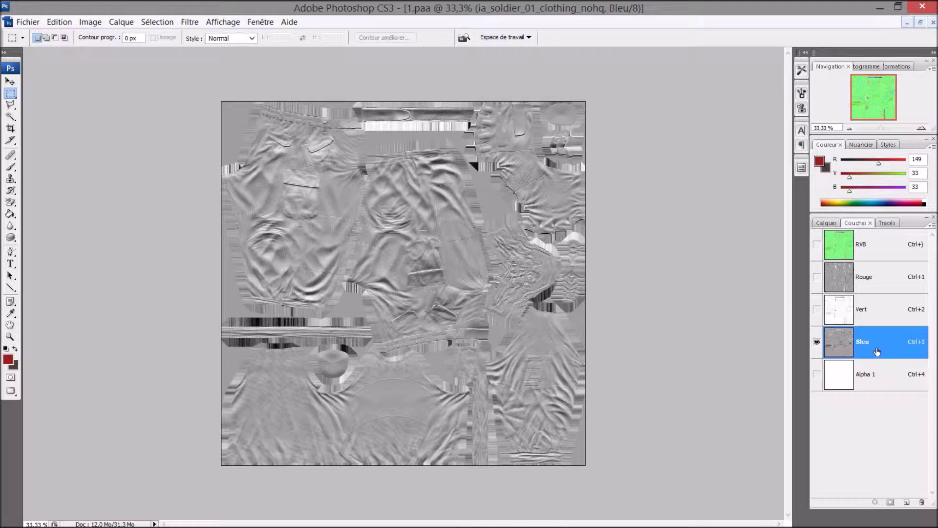
{"action": "left_click", "coordinate": [875, 503]}
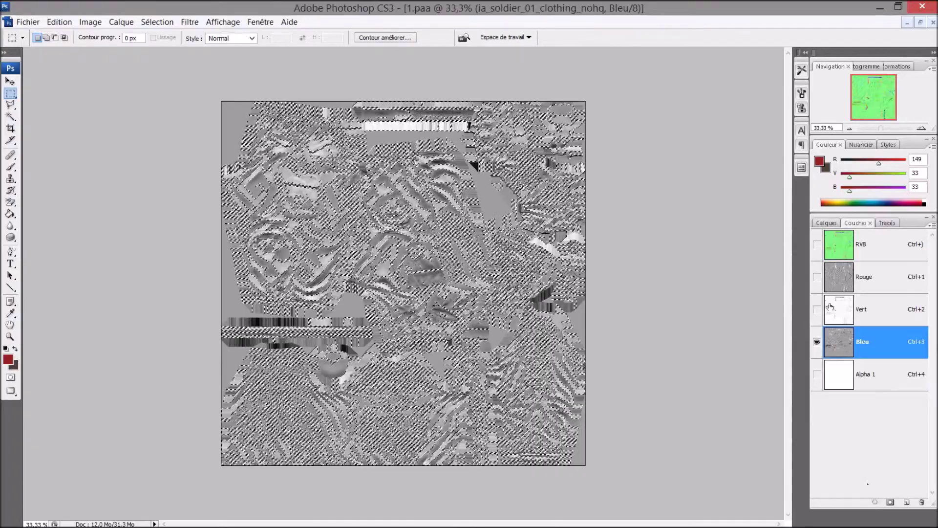
Hide the nohq layer and copy the Arrière-plan pixels inside the Bleu channel selection to a new layer.
{"action": "left_click", "coordinate": [827, 223]}
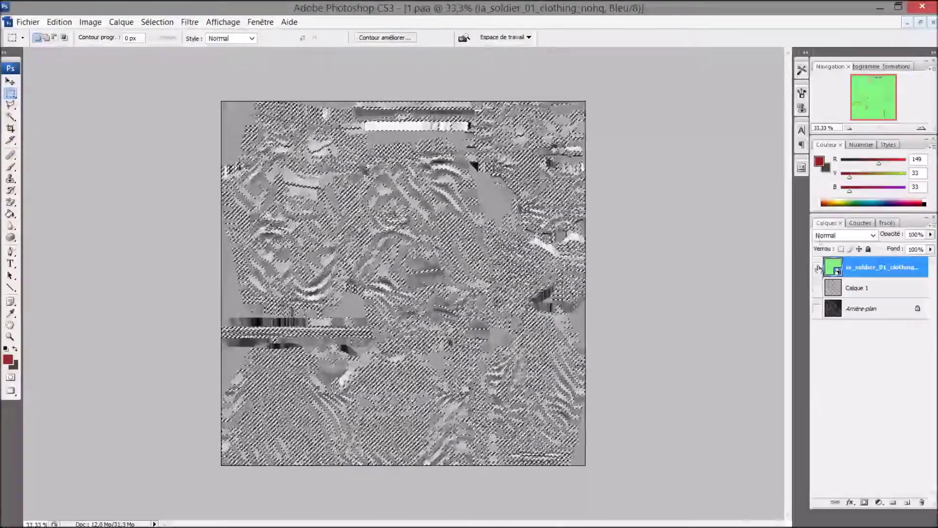
{"action": "left_click", "coordinate": [817, 267]}
{"action": "left_click", "coordinate": [864, 312]}
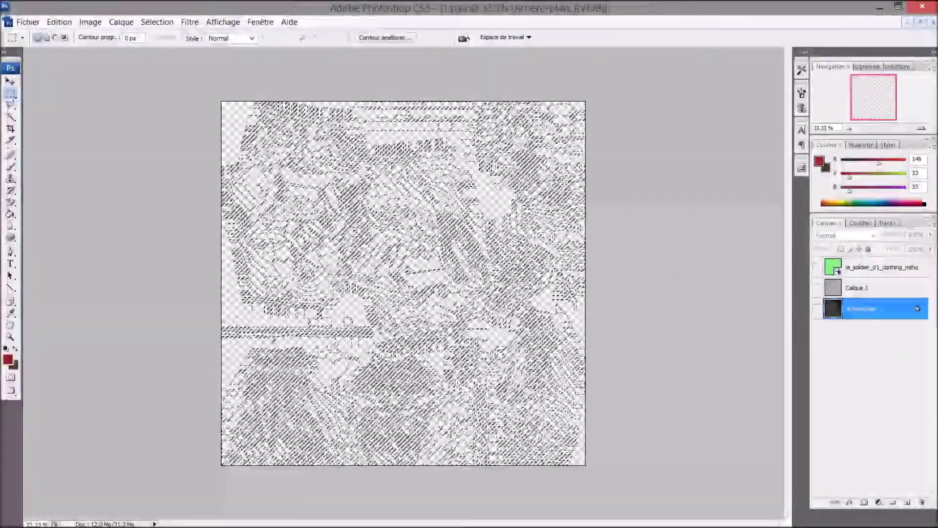
{"action": "right_click", "coordinate": [435, 269]}
{"action": "left_click", "coordinate": [484, 358]}
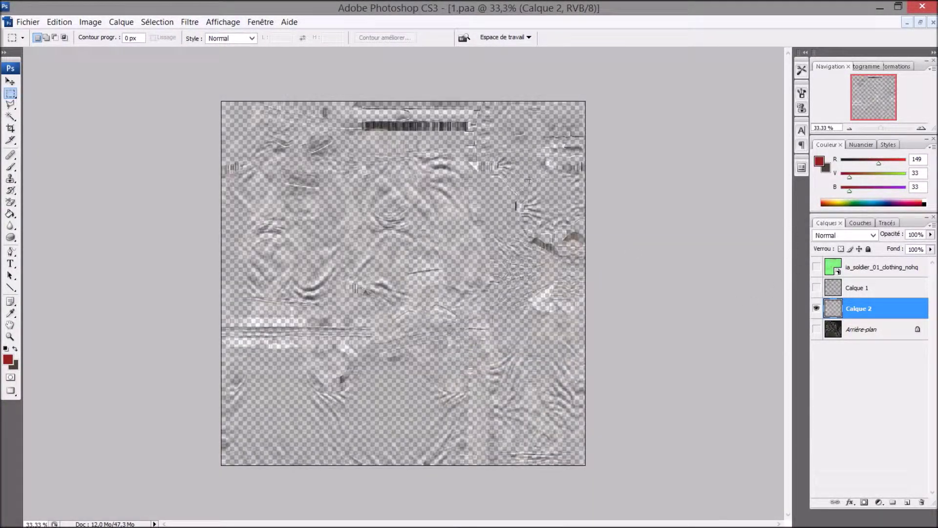
Delete the Calque 1 layer.
{"action": "left_click", "coordinate": [873, 288]}
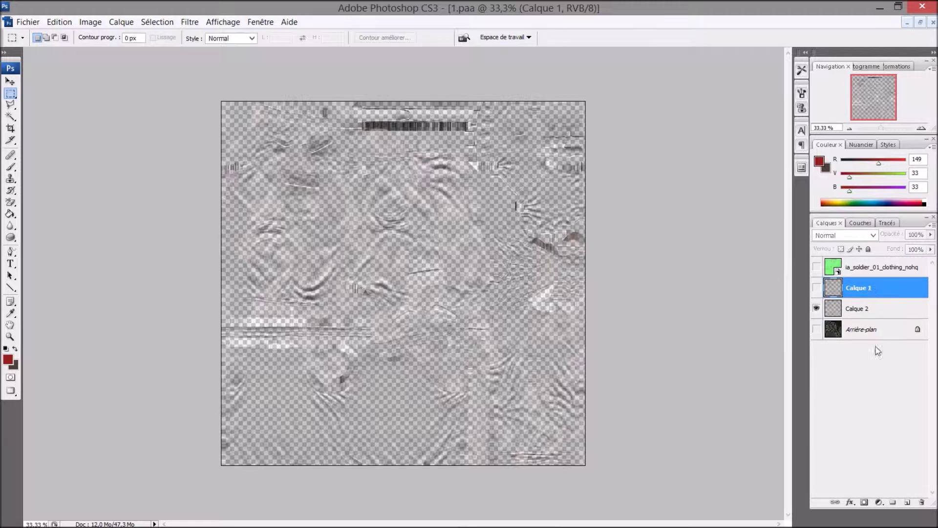
{"action": "left_click", "coordinate": [922, 502]}
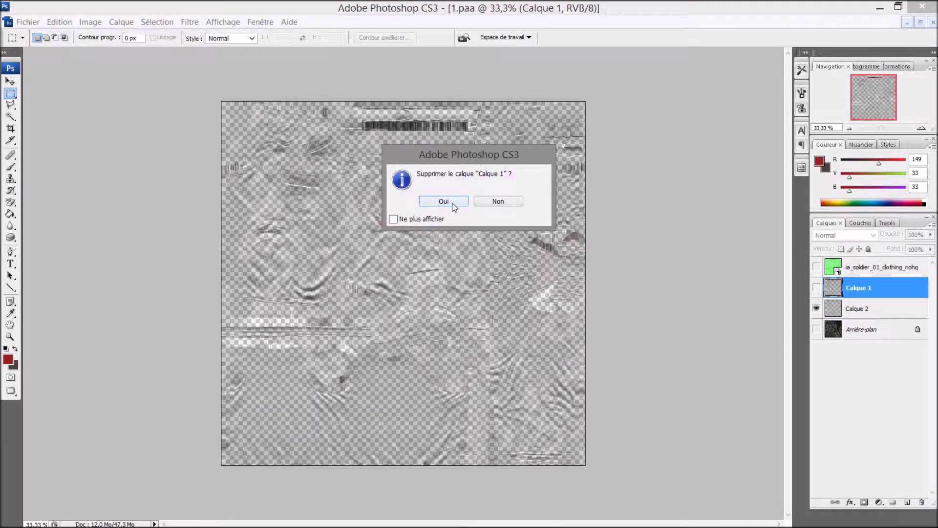
{"action": "left_click", "coordinate": [444, 201]}
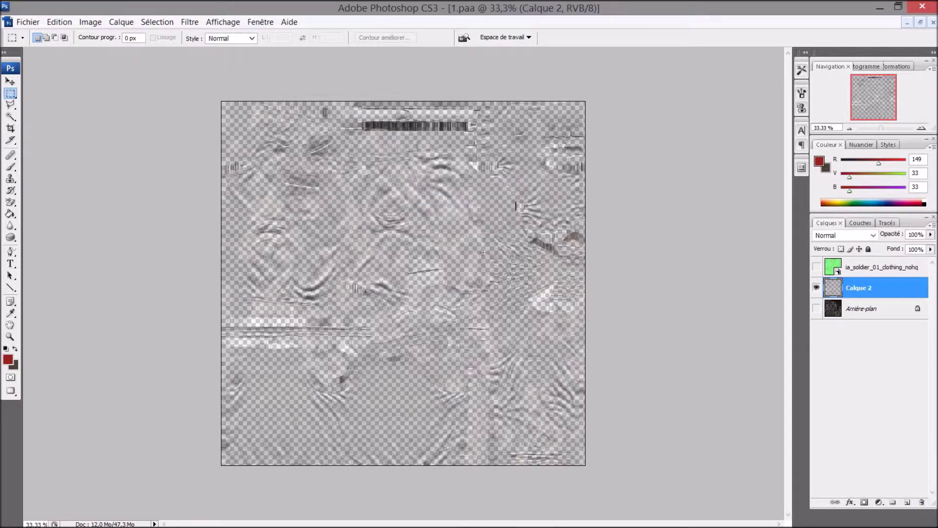
Hide Calque 2, show the ia_soldier_01_clothing_nohq layer and load its Rouge channel as a selection.
{"action": "left_click", "coordinate": [817, 288]}
{"action": "left_click", "coordinate": [817, 268]}
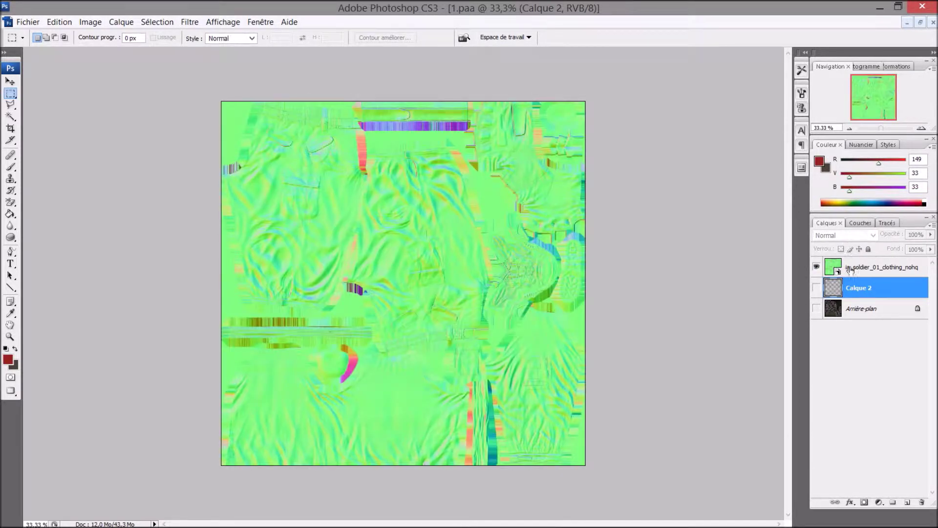
{"action": "left_click", "coordinate": [853, 266]}
{"action": "left_click", "coordinate": [859, 223]}
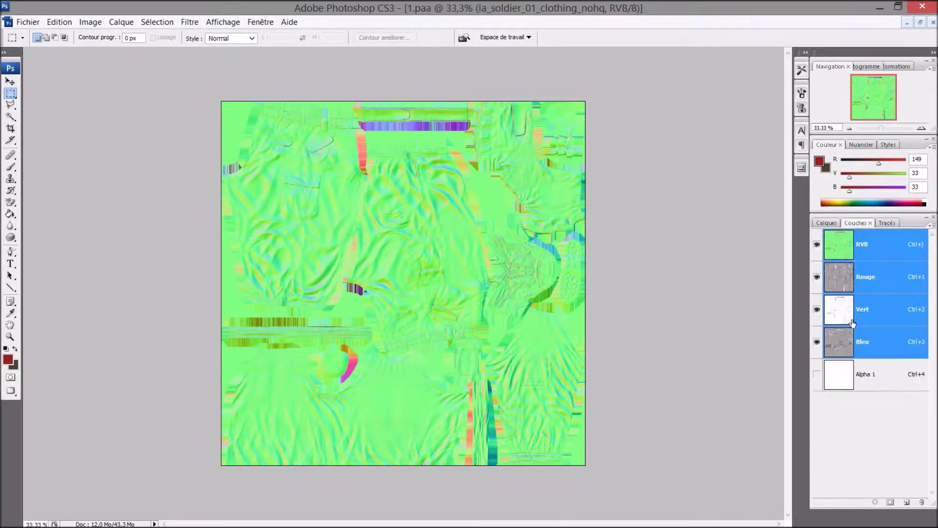
{"action": "left_click", "coordinate": [877, 281]}
{"action": "left_click", "coordinate": [877, 502]}
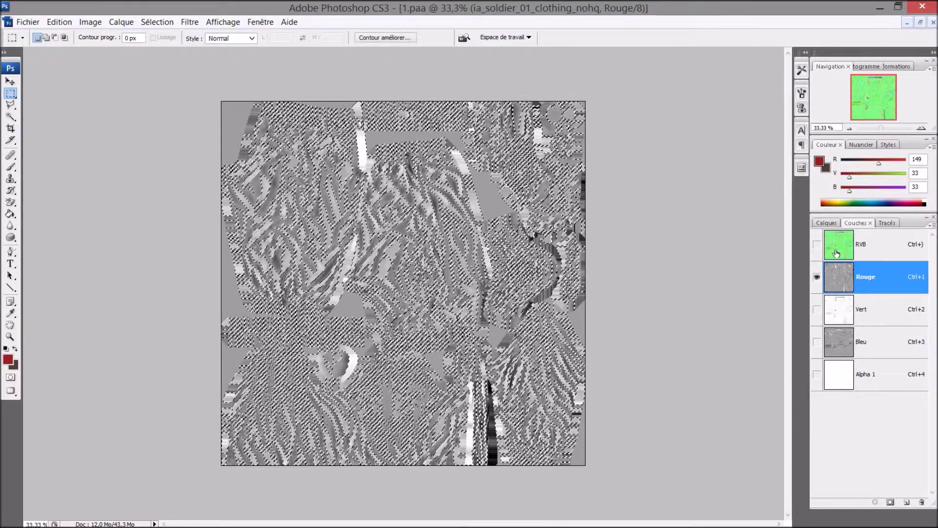
Hide the nohq layer and copy the Arrière-plan pixels inside the Rouge channel selection to a new layer.
{"action": "left_click", "coordinate": [827, 222]}
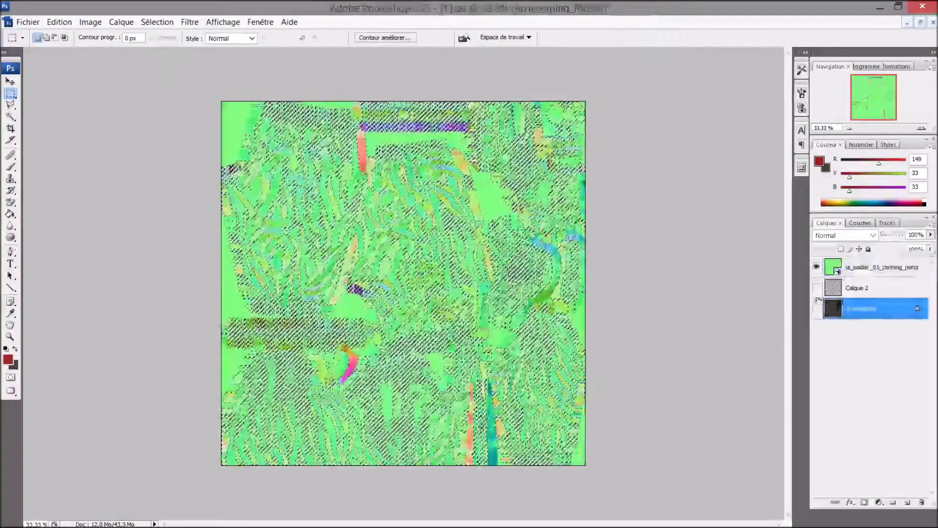
{"action": "left_click", "coordinate": [816, 266]}
{"action": "right_click", "coordinate": [360, 264]}
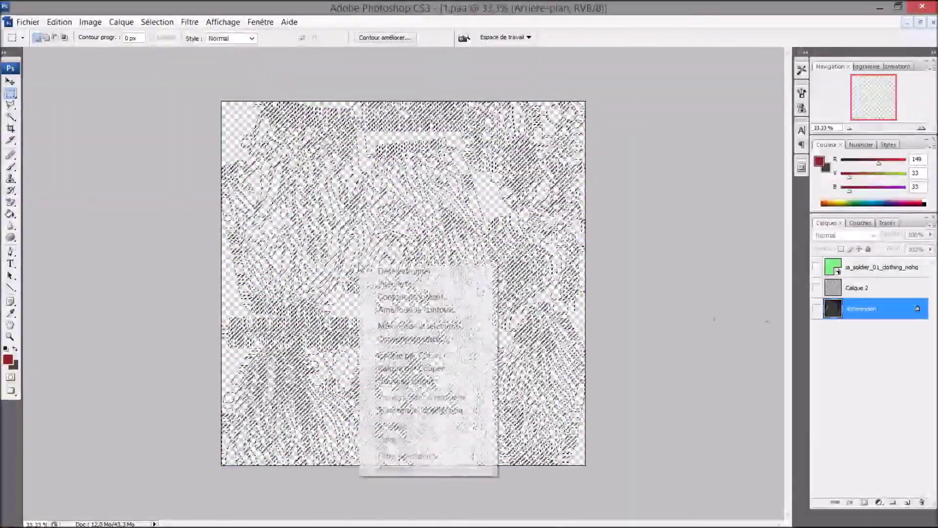
{"action": "left_click", "coordinate": [397, 354]}
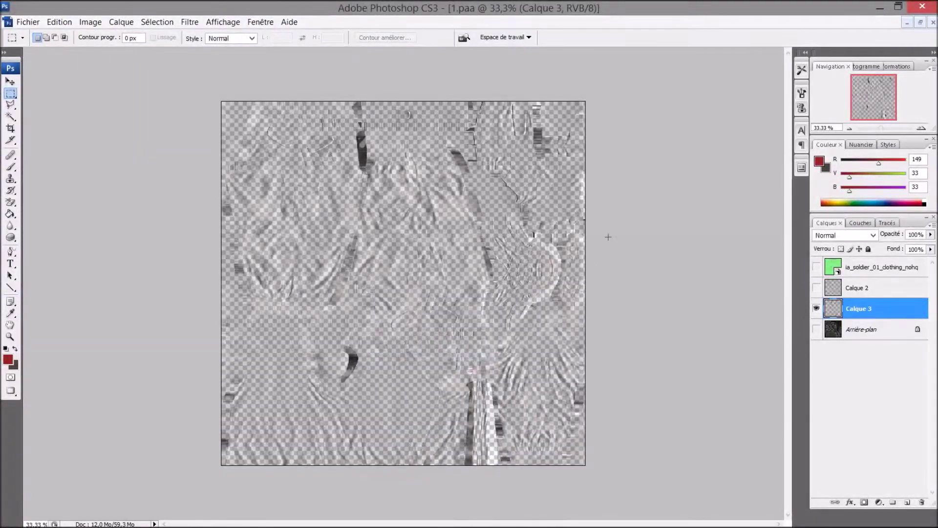
Delete the ia_soldier_01_clothing_nohq layer.
{"action": "left_click", "coordinate": [855, 273]}
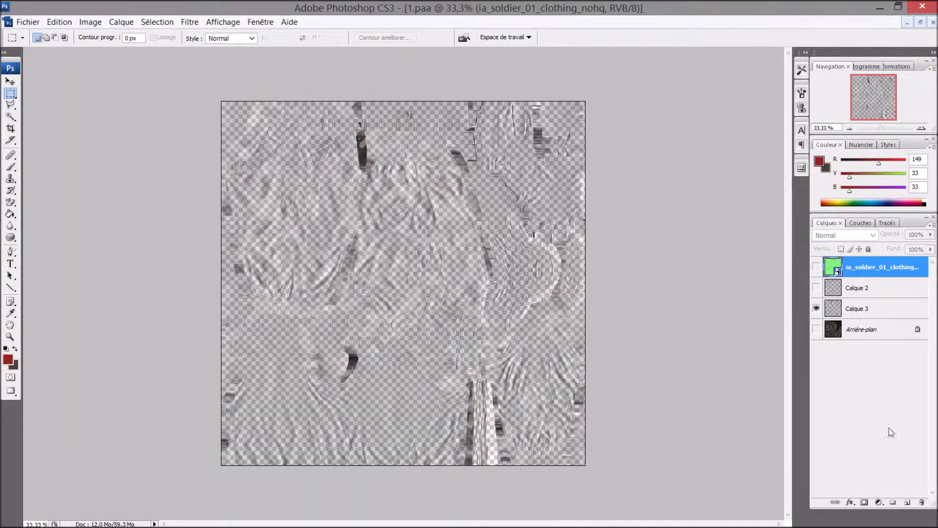
{"action": "left_click", "coordinate": [922, 502]}
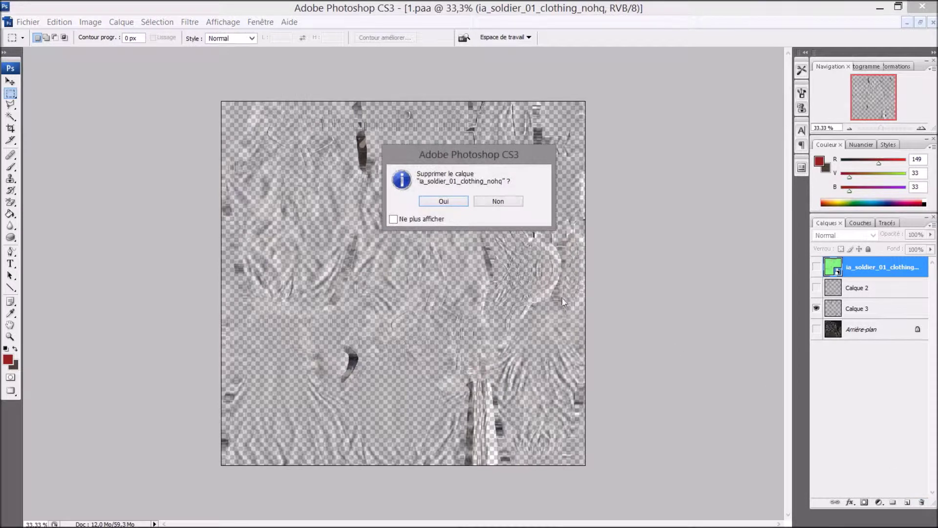
{"action": "left_click", "coordinate": [454, 201]}
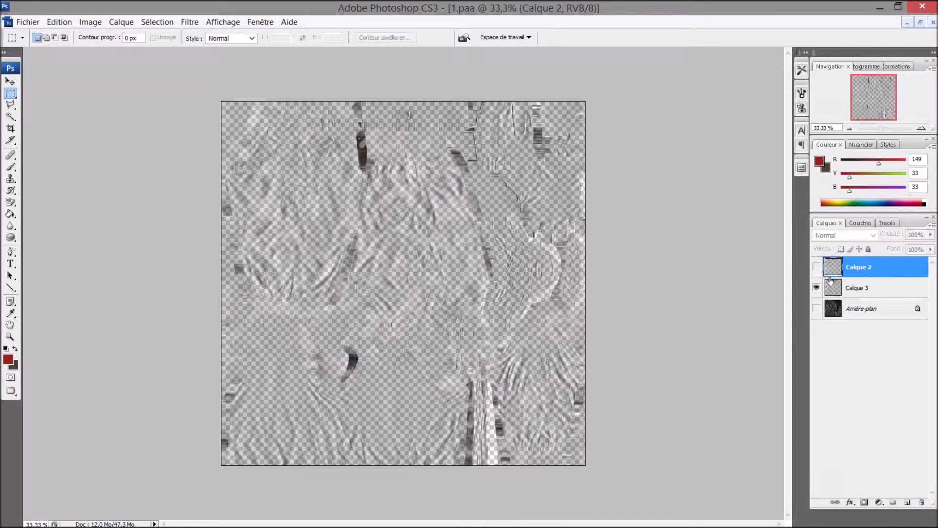
{"action": "left_click", "coordinate": [857, 224]}
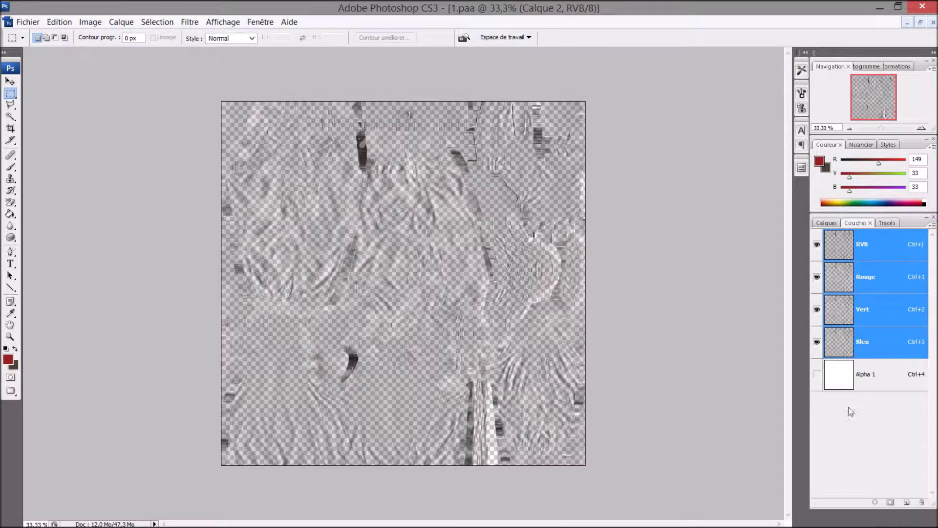
{"action": "left_click", "coordinate": [827, 223]}
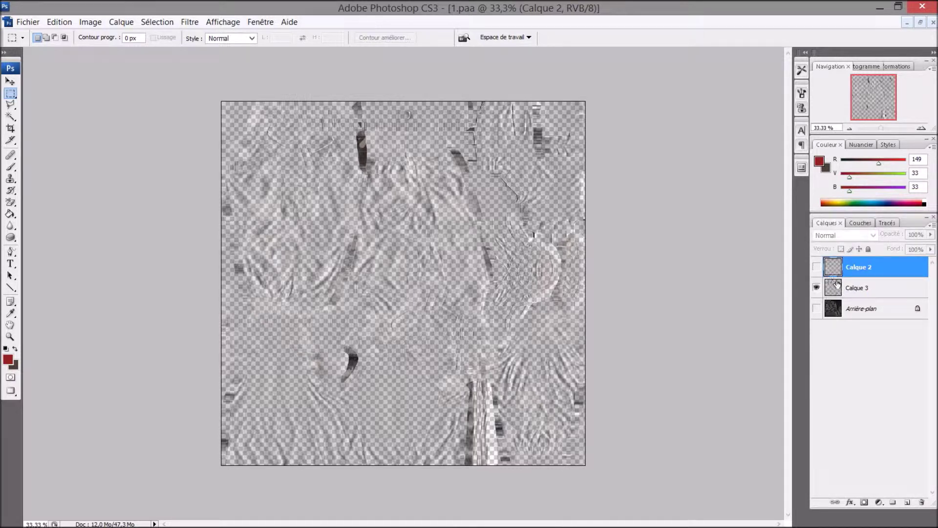
Apply Luminosité/Contraste to Calque 3 using the existing luminosity, with brightness -100 and contrast lowered to the minimum.
{"action": "left_click", "coordinate": [858, 291]}
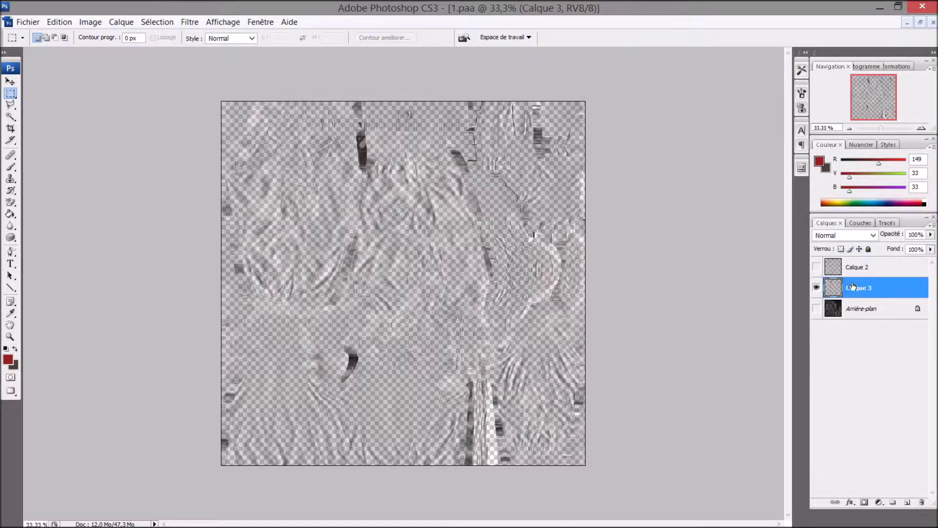
{"action": "left_click", "coordinate": [90, 22]}
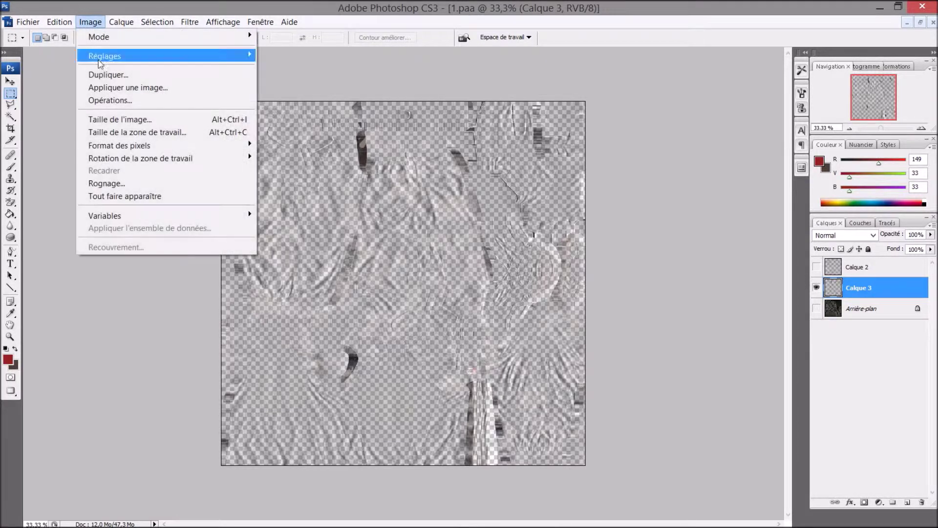
{"action": "mouse_move", "coordinate": [113, 57]}
{"action": "left_click", "coordinate": [307, 132]}
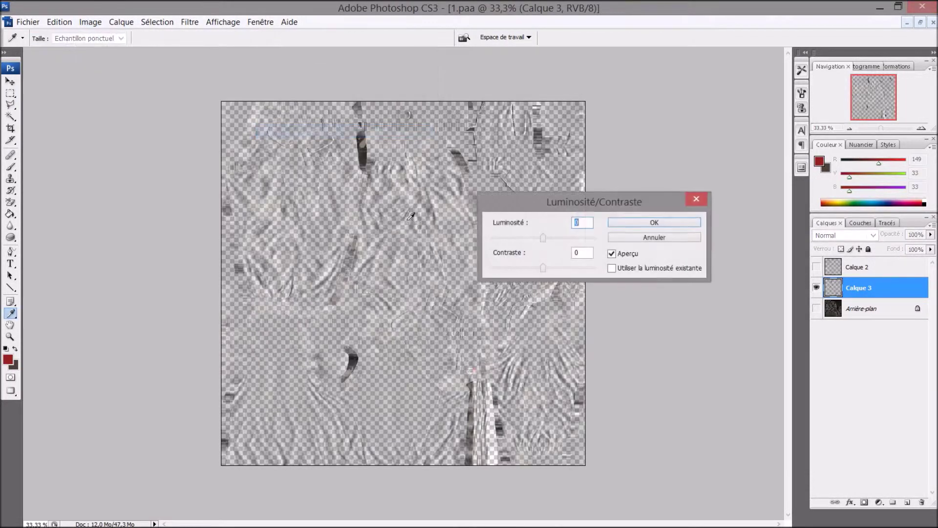
{"action": "left_click", "coordinate": [611, 268]}
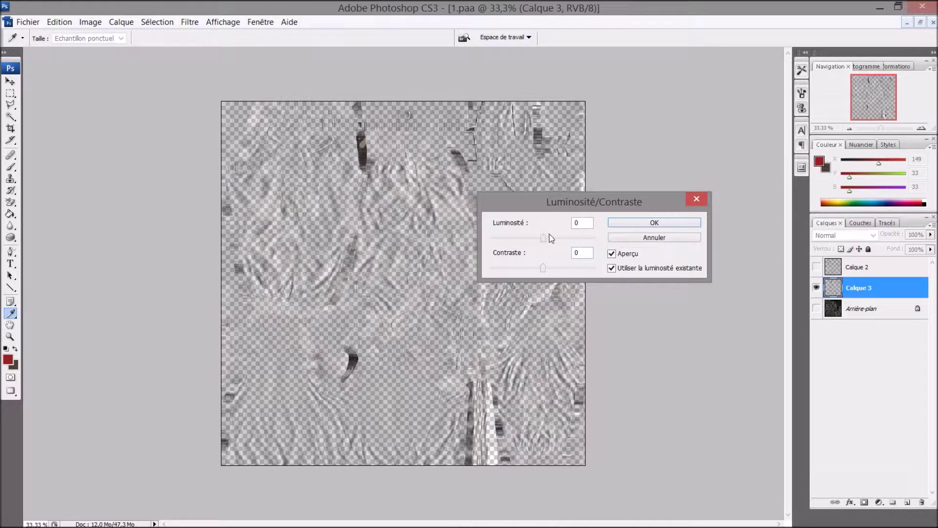
{"action": "left_click_drag", "start_coordinate": [543, 238], "coordinate": [490, 238]}
{"action": "left_click_drag", "start_coordinate": [540, 268], "coordinate": [493, 268]}
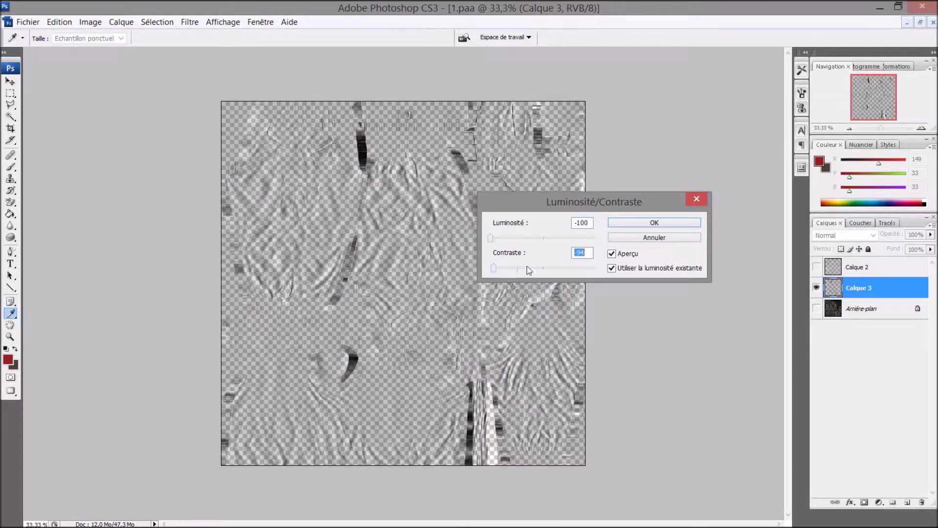
{"action": "left_click_drag", "start_coordinate": [494, 268], "coordinate": [480, 268]}
{"action": "left_click", "coordinate": [654, 223]}
{"action": "key", "text": "m"}
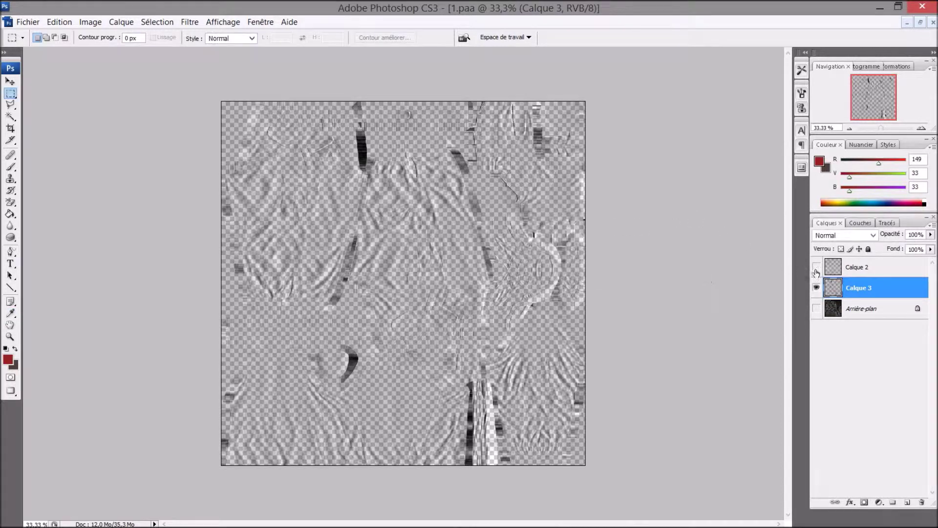
Select and show Calque 2, and hide Calque 3.
{"action": "left_click", "coordinate": [858, 268]}
{"action": "left_click", "coordinate": [816, 267]}
{"action": "left_click", "coordinate": [816, 287]}
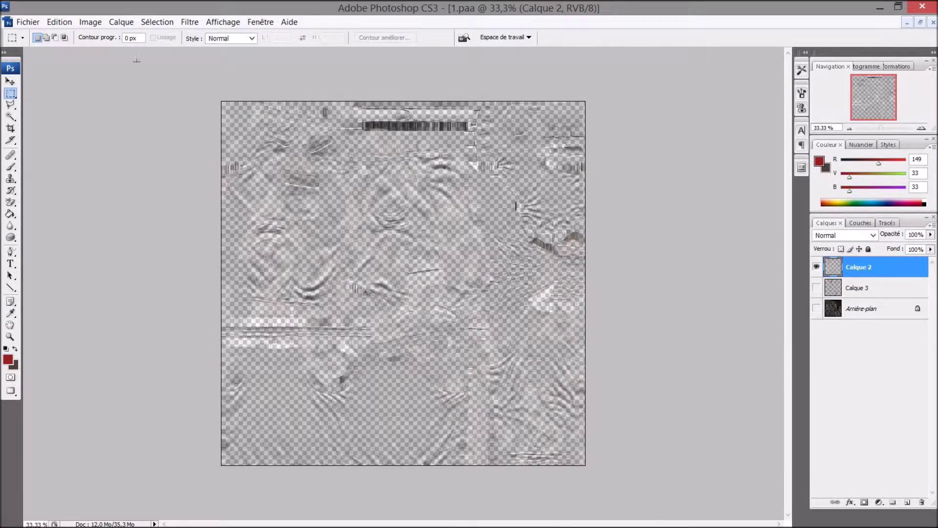
Apply Luminosité/Contraste to Calque 2 using the existing luminosity, with brightness at the minimum and contrast strongly reduced.
{"action": "left_click", "coordinate": [90, 22]}
{"action": "mouse_move", "coordinate": [130, 60]}
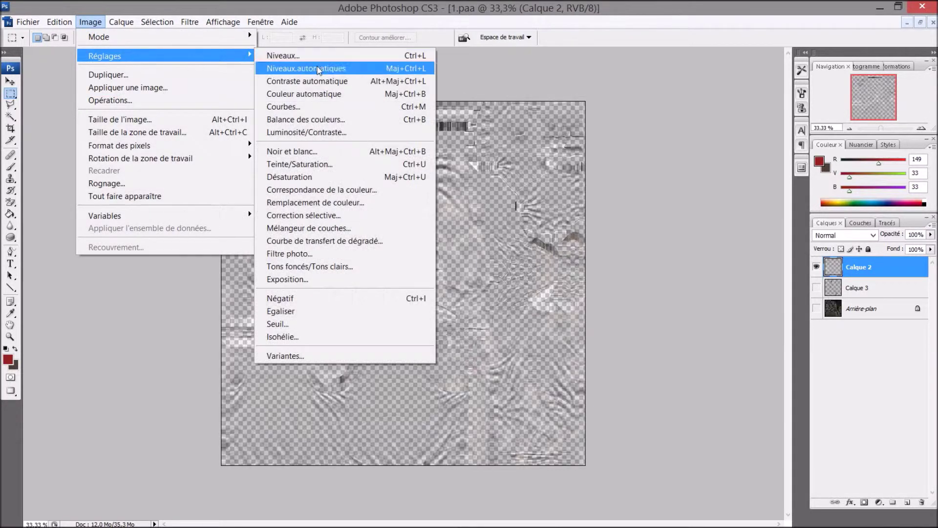
{"action": "left_click", "coordinate": [342, 128]}
{"action": "left_click", "coordinate": [612, 268]}
{"action": "left_click_drag", "start_coordinate": [543, 238], "coordinate": [490, 239]}
{"action": "left_click_drag", "start_coordinate": [538, 270], "coordinate": [503, 270]}
{"action": "left_click", "coordinate": [645, 223]}
{"action": "key", "text": "m"}
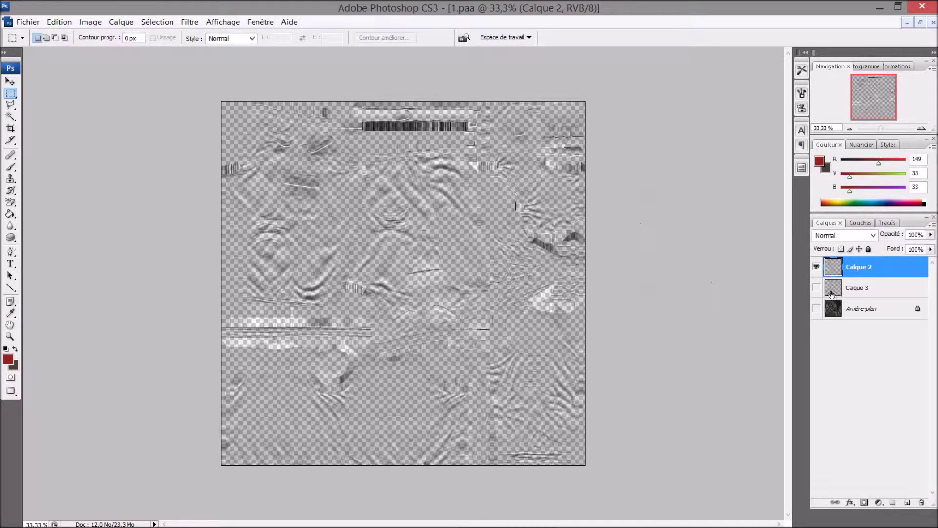
Show Calque 3 again and merge it with Calque 2 while Arrière-plan stays hidden.
{"action": "left_click", "coordinate": [867, 290]}
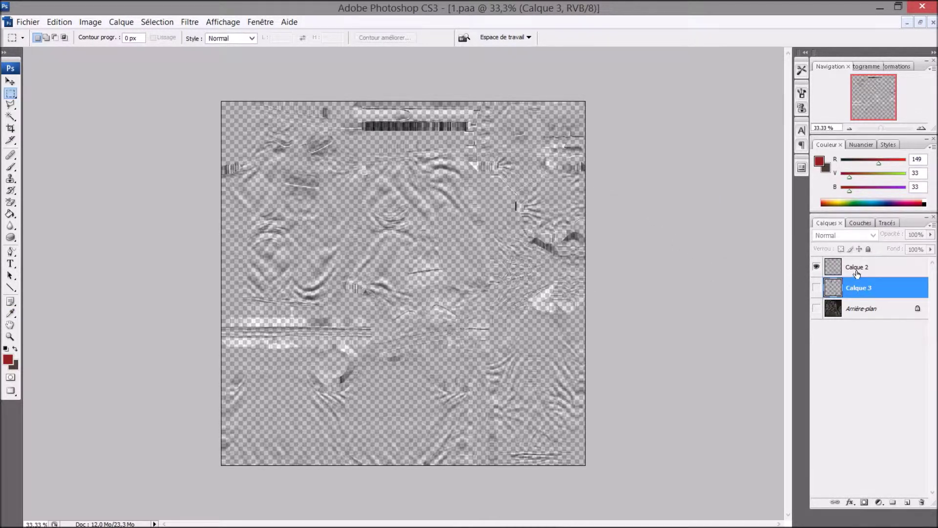
{"action": "left_click", "coordinate": [816, 287]}
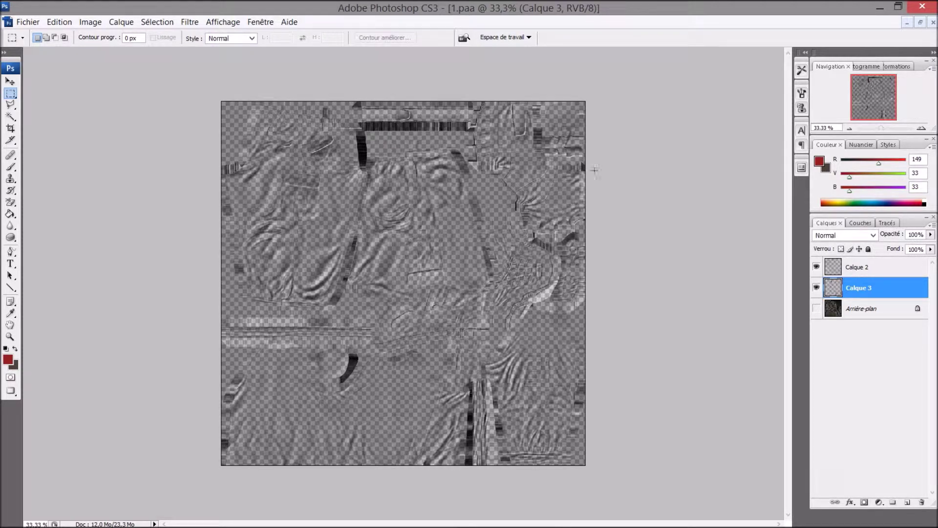
{"action": "left_click", "coordinate": [120, 22]}
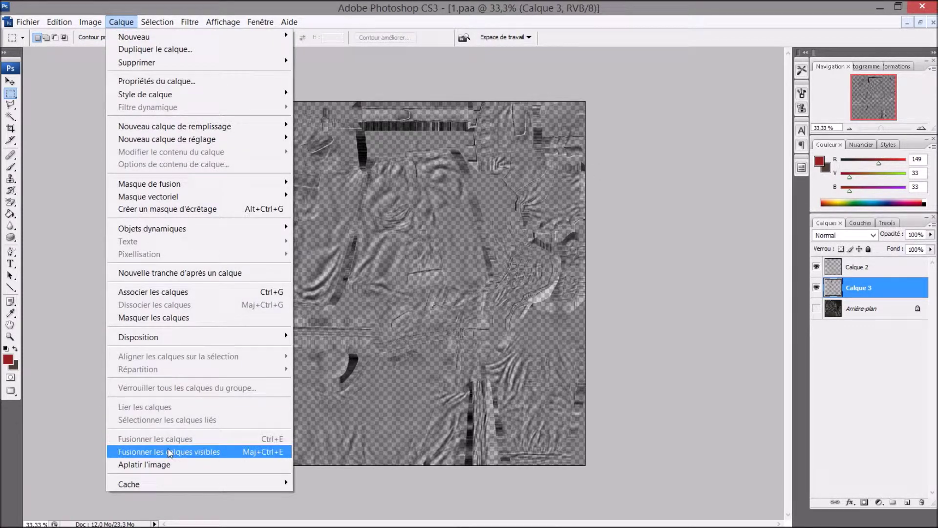
{"action": "left_click", "coordinate": [203, 451]}
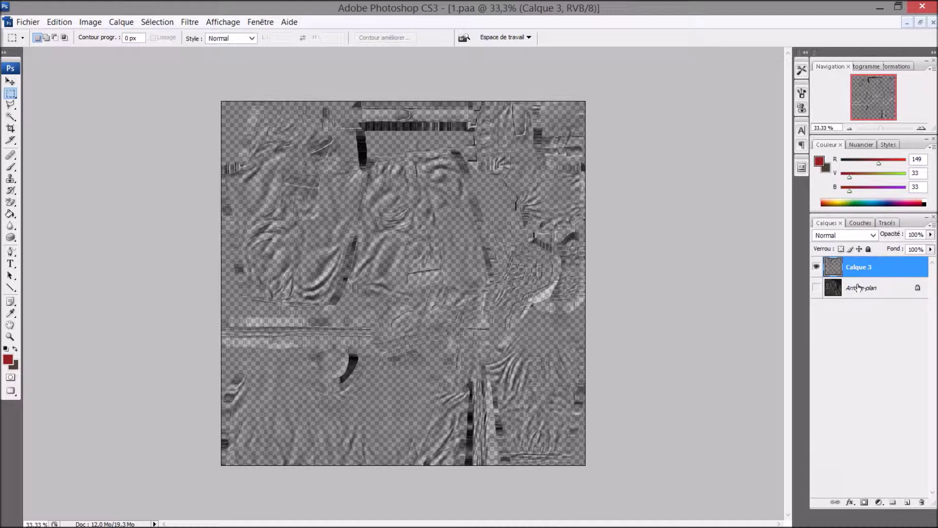
{"action": "left_click", "coordinate": [931, 235]}
{"action": "left_click_drag", "start_coordinate": [927, 250], "coordinate": [932, 251]}
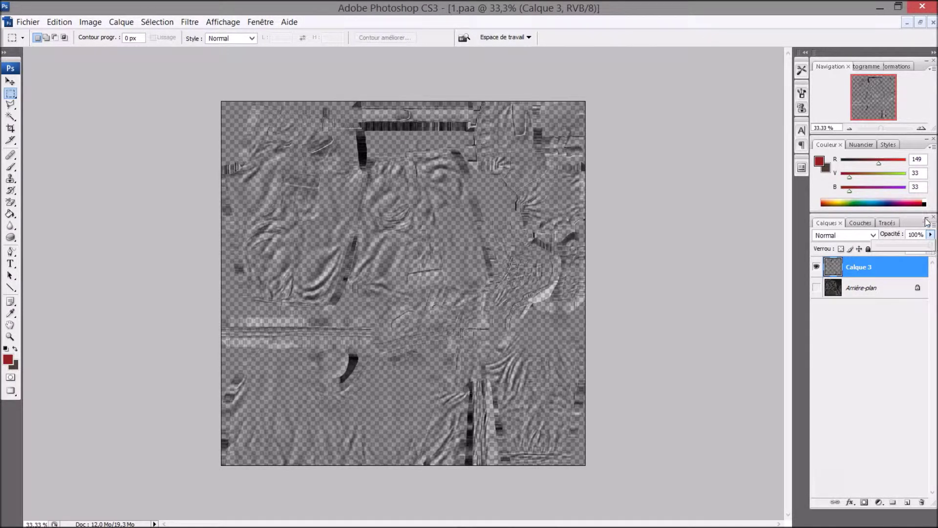
{"action": "double_click", "coordinate": [918, 223]}
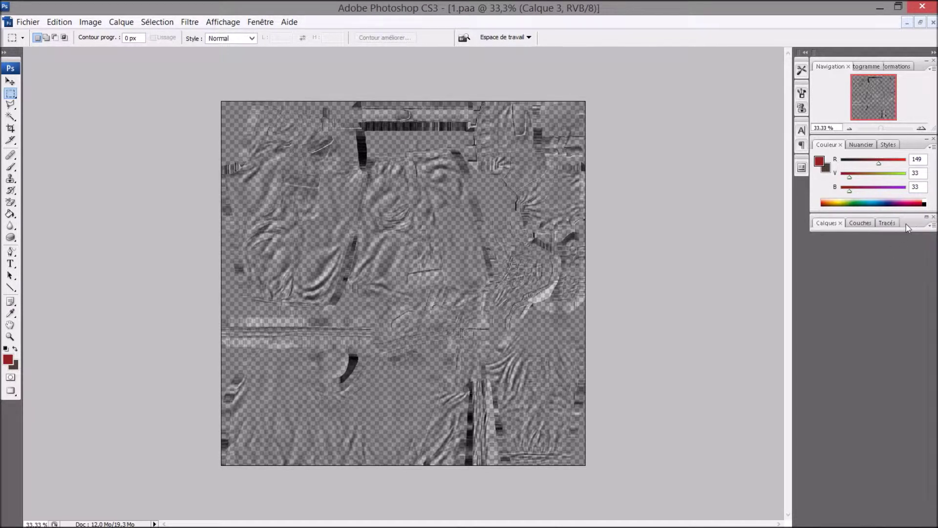
{"action": "double_click", "coordinate": [925, 223]}
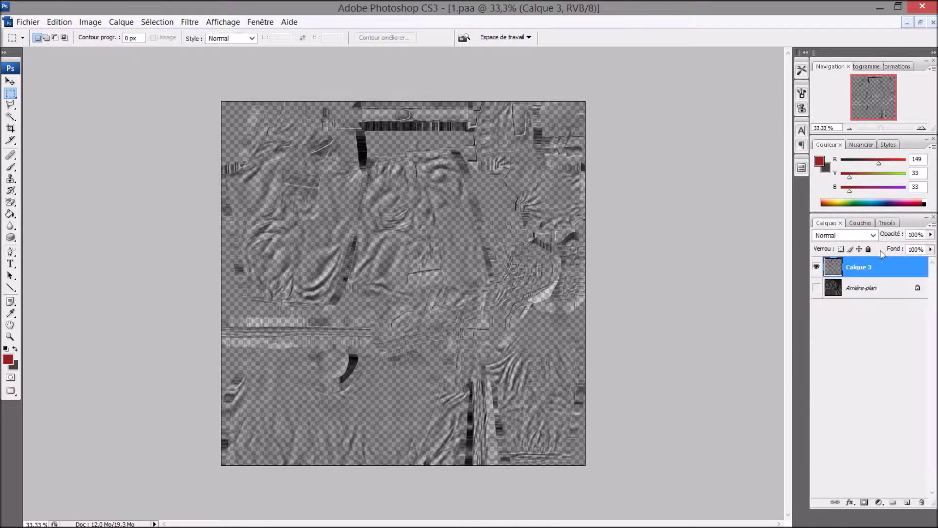
Show the Arrière-plan layer and test Calque 3 at a reduced opacity, returning it to 100%.
{"action": "left_click", "coordinate": [817, 289]}
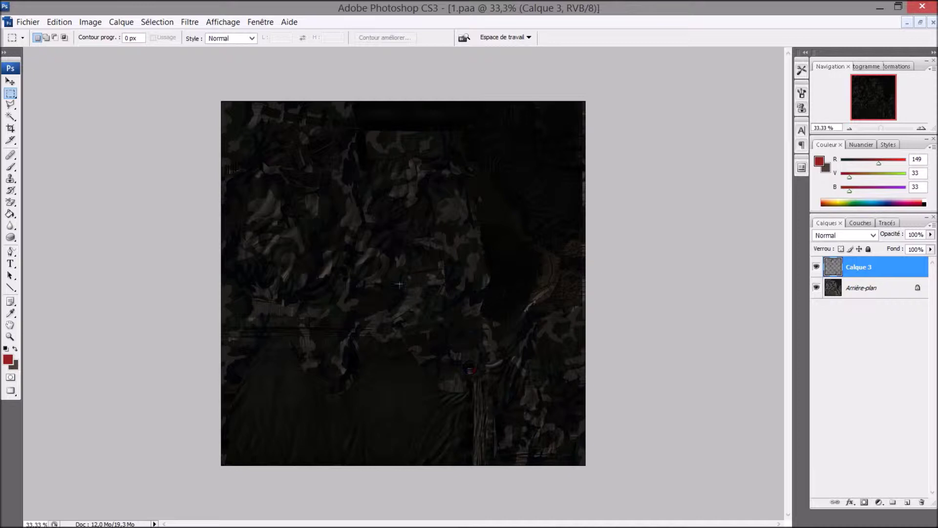
{"action": "left_click", "coordinate": [930, 235]}
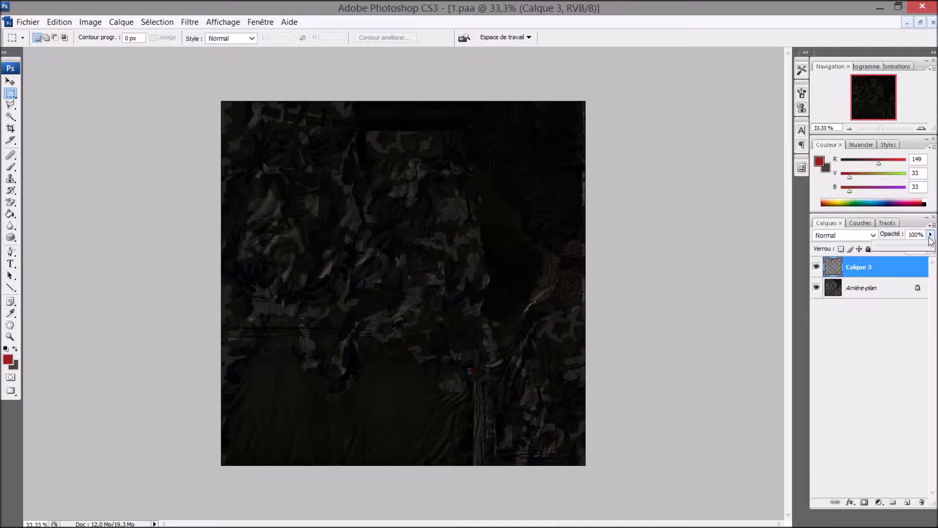
{"action": "left_click_drag", "start_coordinate": [931, 252], "coordinate": [908, 250]}
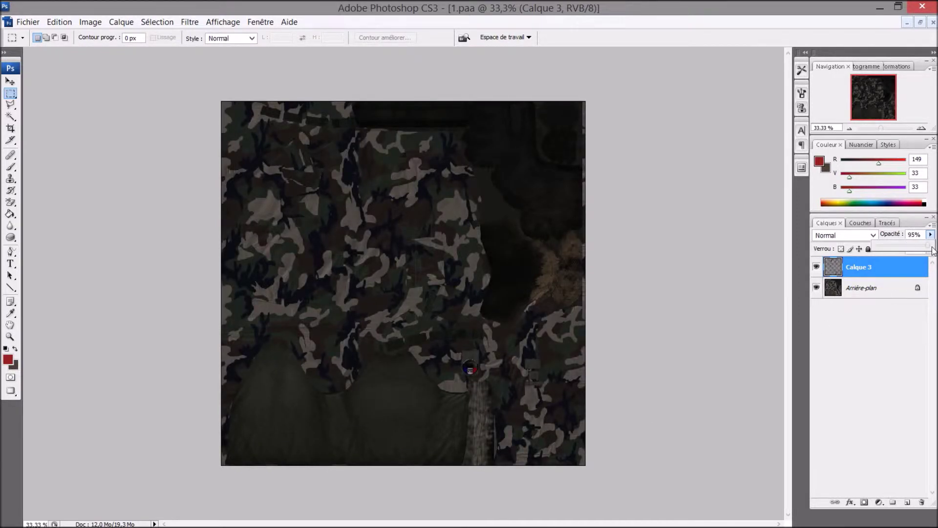
{"action": "left_click_drag", "start_coordinate": [907, 245], "coordinate": [931, 244]}
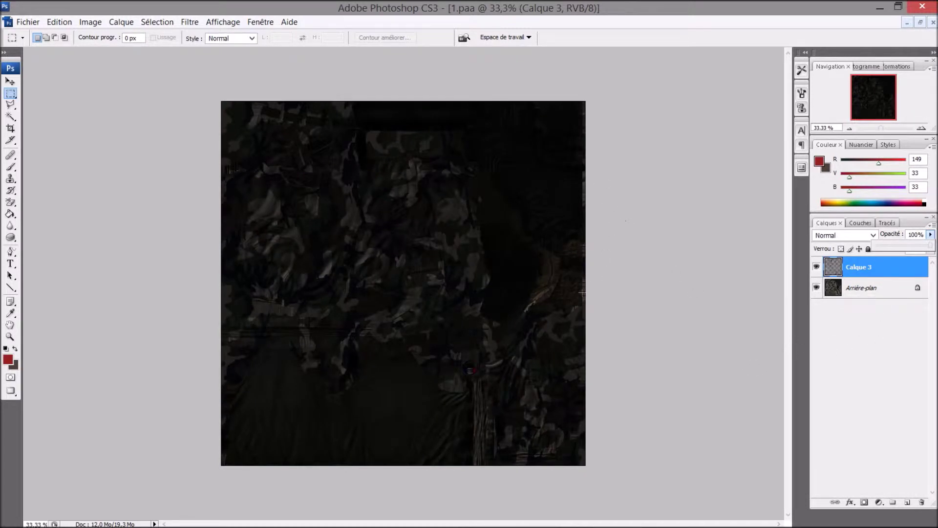
Merge the visible Calque 3 and Arrière-plan layers into one.
{"action": "left_click", "coordinate": [90, 22]}
{"action": "mouse_move", "coordinate": [122, 22]}
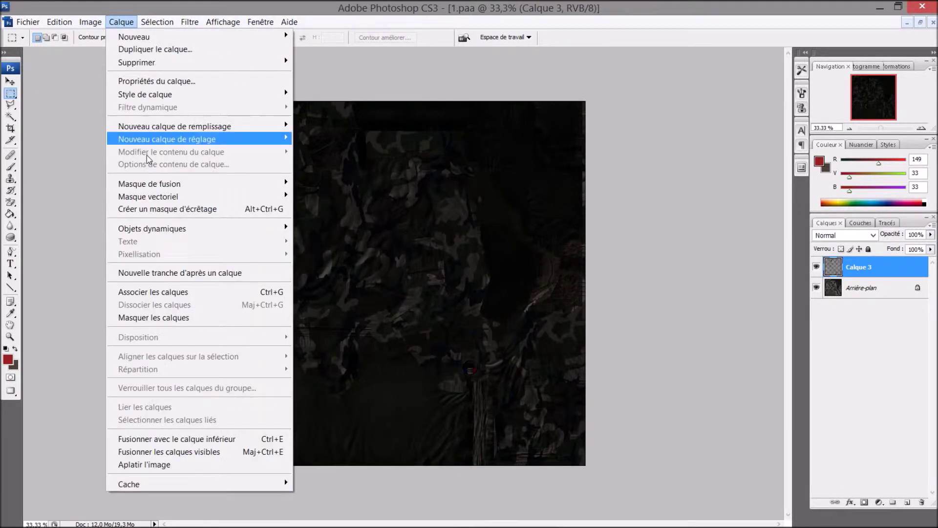
{"action": "left_click", "coordinate": [210, 451]}
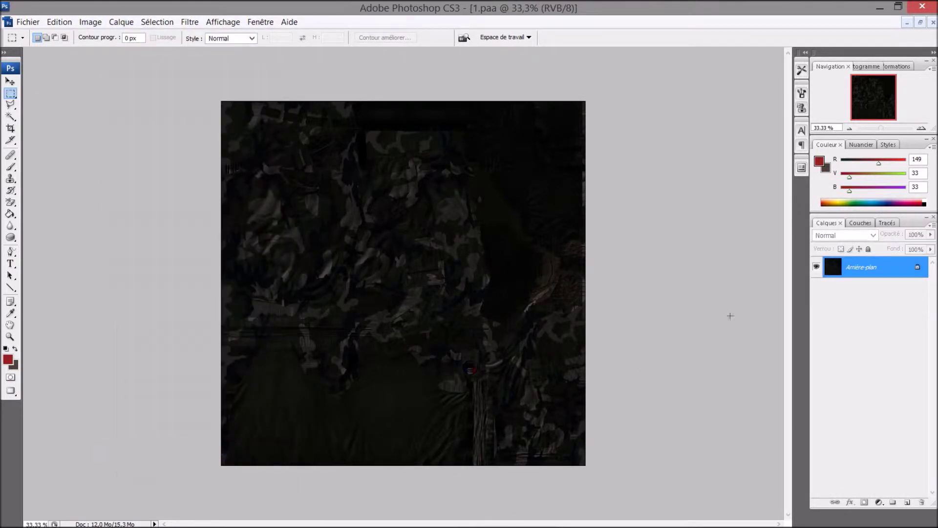
Apply Luminosité/Contraste to the merged texture using the existing luminosity, with brightness +12 and contrast +42.
{"action": "left_click", "coordinate": [90, 22]}
{"action": "mouse_move", "coordinate": [125, 56]}
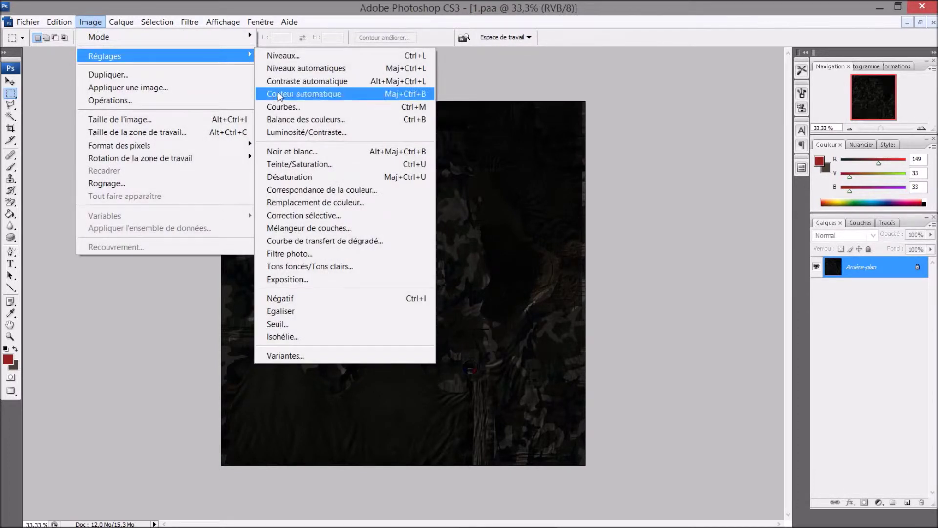
{"action": "left_click", "coordinate": [306, 132]}
{"action": "left_click", "coordinate": [613, 269]}
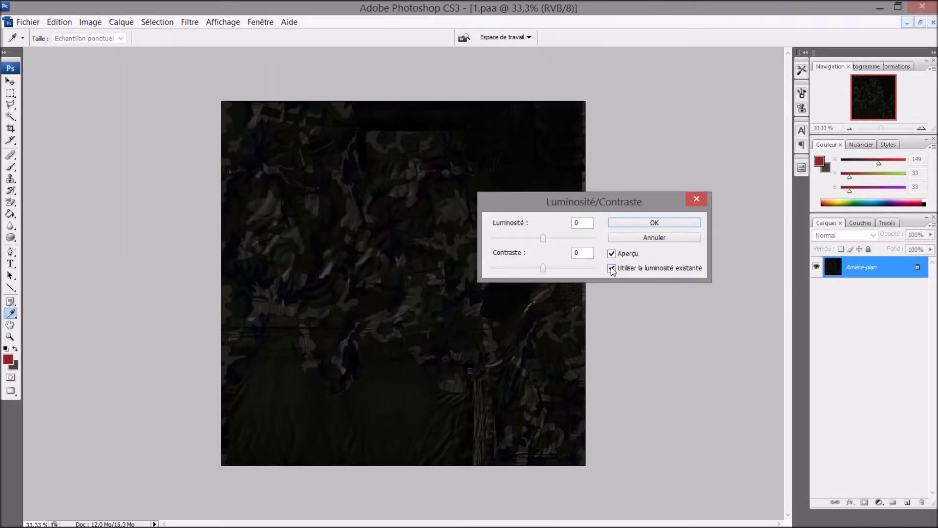
{"action": "mouse_move", "coordinate": [543, 236]}
{"action": "left_mouse_down"}
{"action": "mouse_move", "coordinate": [555, 238]}
{"action": "mouse_move", "coordinate": [556, 265]}
{"action": "mouse_move", "coordinate": [550, 237]}
{"action": "left_mouse_up"}
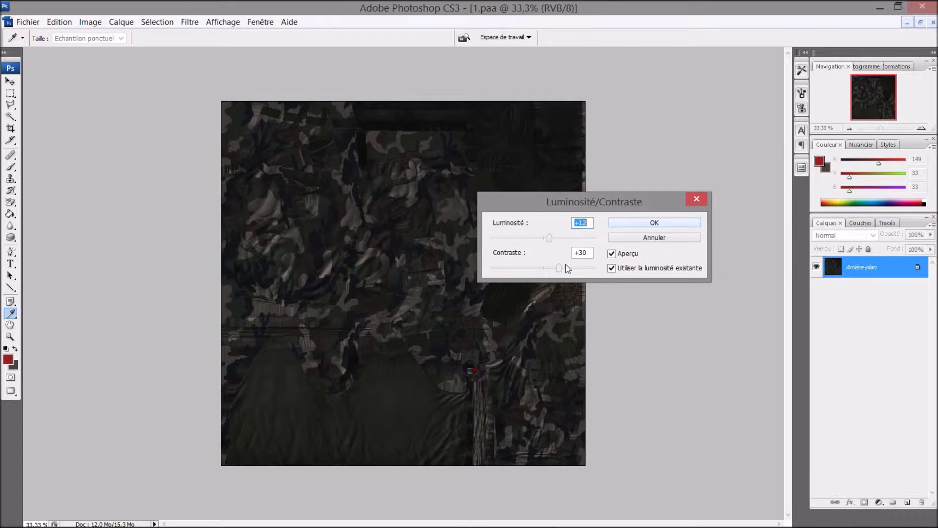
{"action": "left_click_drag", "start_coordinate": [564, 267], "coordinate": [566, 269]}
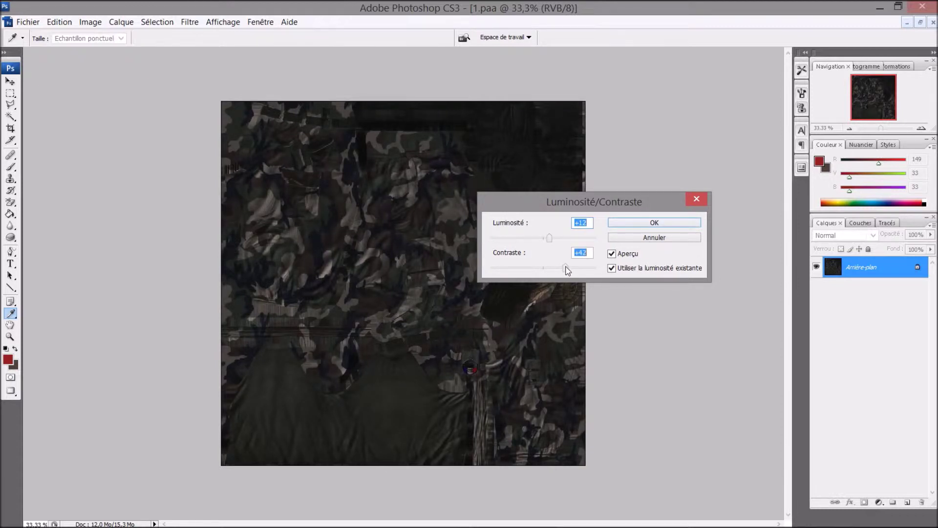
{"action": "left_click", "coordinate": [636, 225]}
{"action": "key", "text": "m"}
Try a further Luminosité/Contraste adjustment on the merged texture with brightness +8 and contrast +12, using the existing luminosity.
{"action": "left_click", "coordinate": [128, 22]}
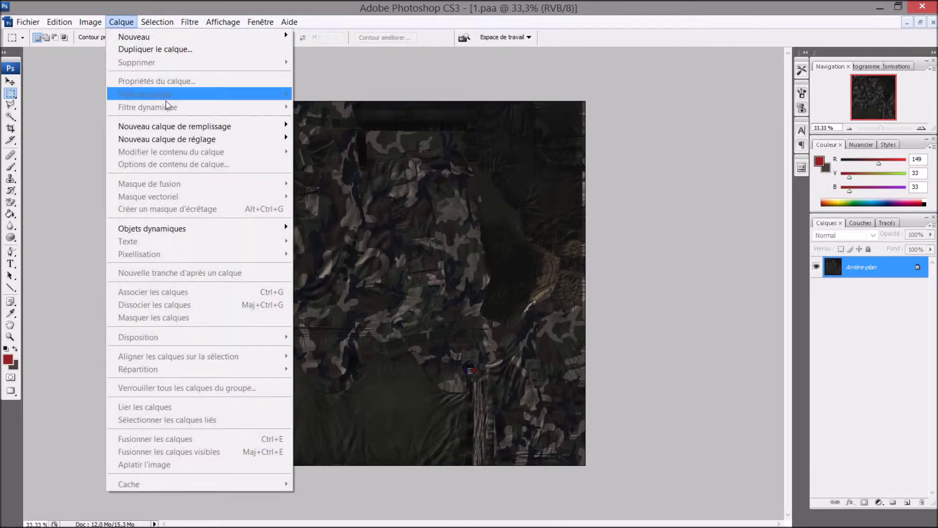
{"action": "mouse_move", "coordinate": [101, 25]}
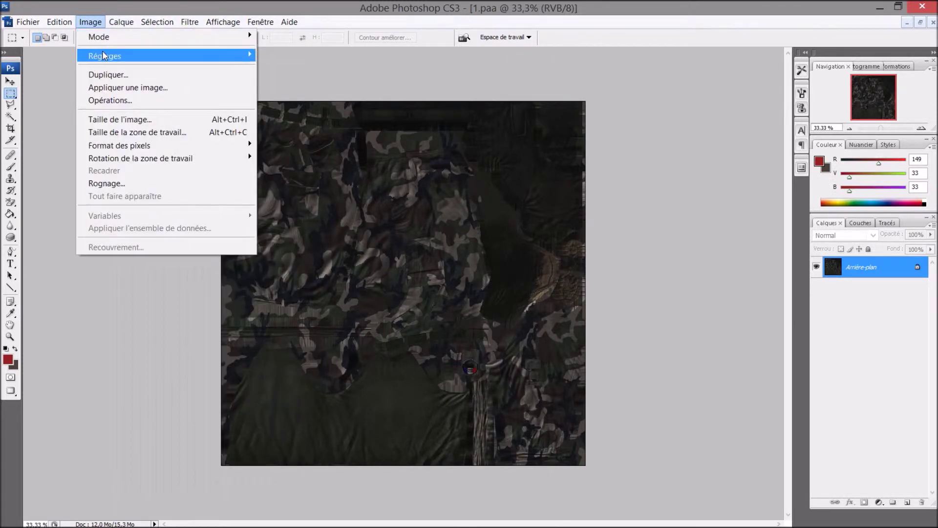
{"action": "mouse_move", "coordinate": [103, 55]}
{"action": "left_click", "coordinate": [303, 133]}
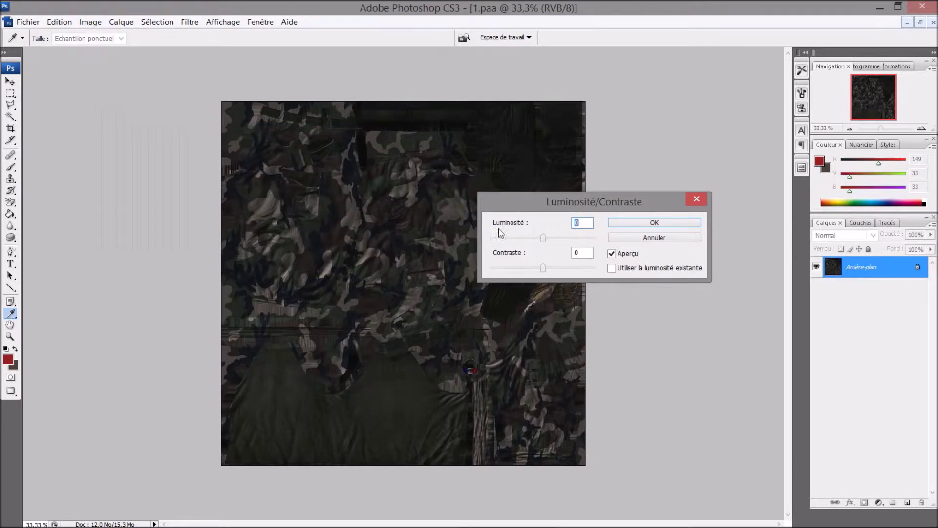
{"action": "left_click", "coordinate": [547, 268]}
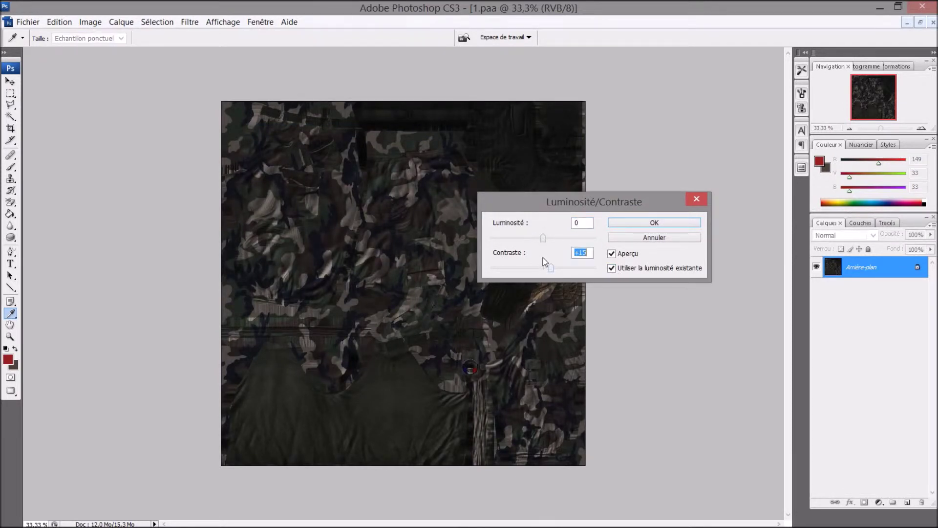
{"action": "left_click_drag", "start_coordinate": [544, 237], "coordinate": [549, 269]}
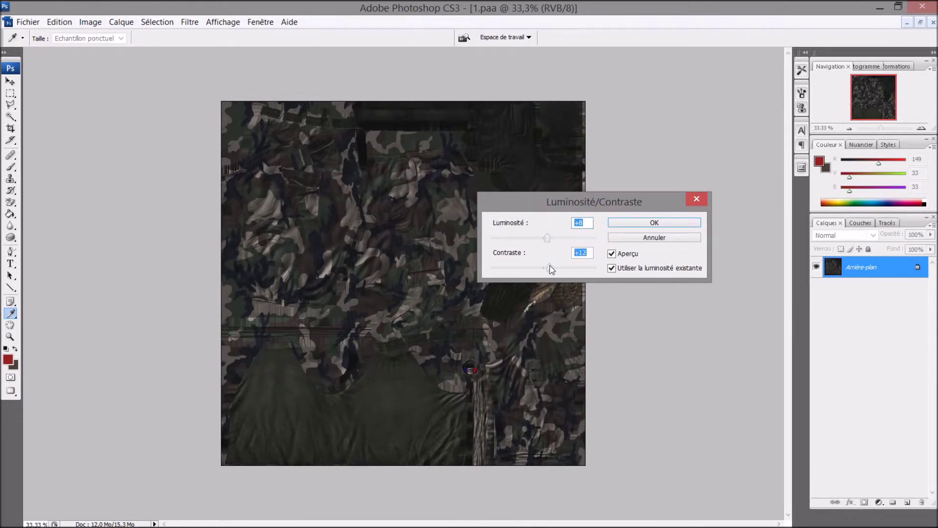
{"action": "left_click", "coordinate": [643, 237]}
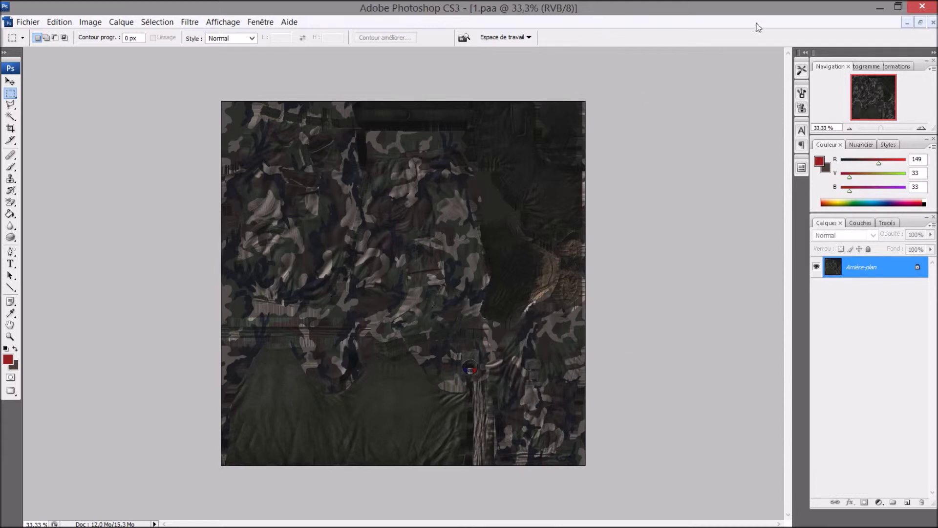
Quit the program without saving the changes to 1.paa.
{"action": "left_click", "coordinate": [909, 10]}
{"action": "left_click", "coordinate": [506, 203]}
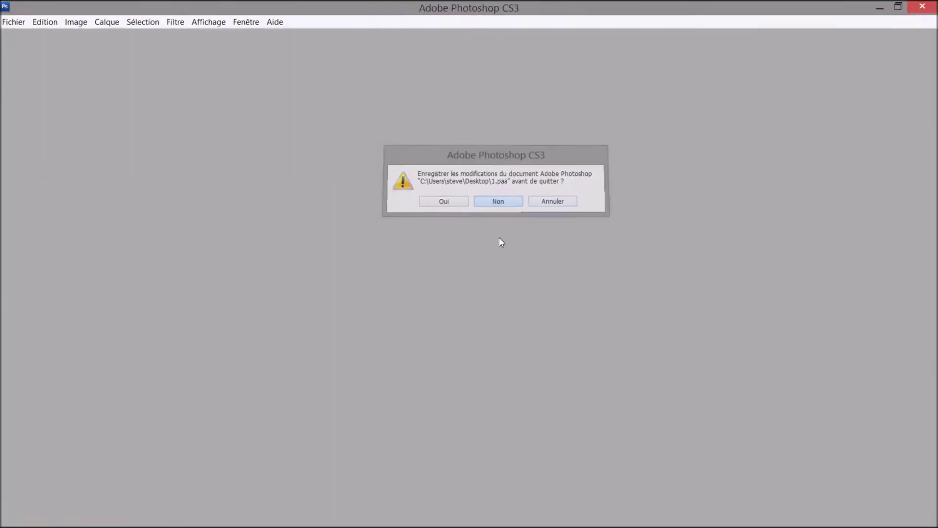